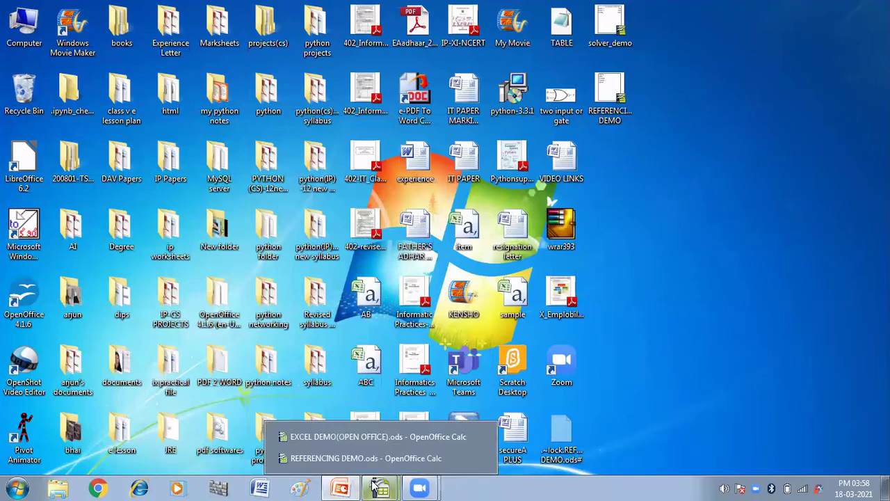
Switch to the EXCEL DEMO(OPEN OFFICE).ods spreadsheet and review the marks on the ENGLISH, HINDI and MATHS sheets.
left_click(332, 433)
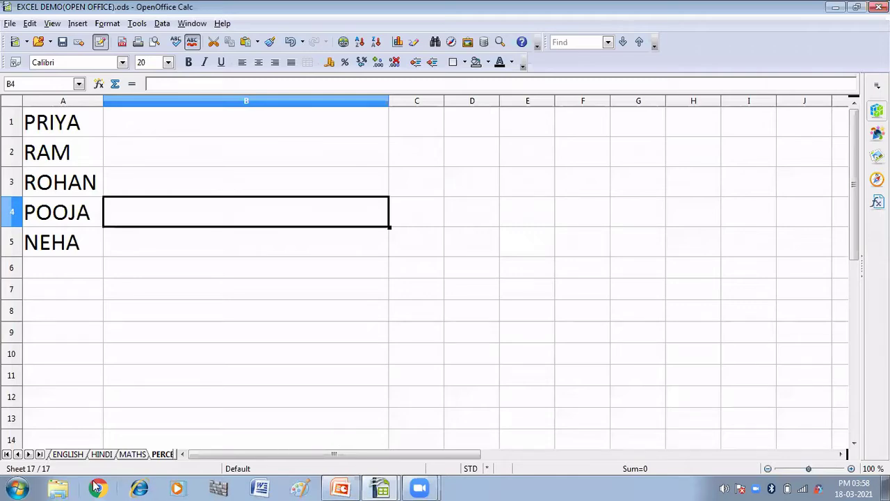
left_click(63, 454)
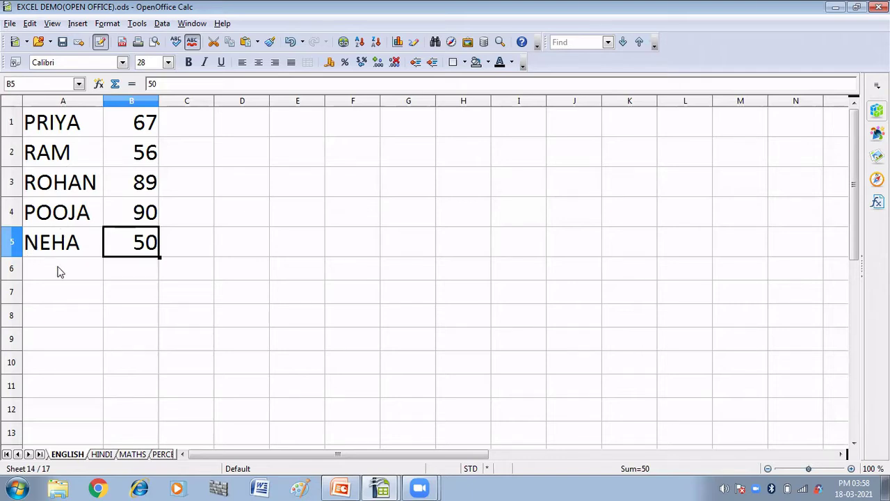
left_click(99, 454)
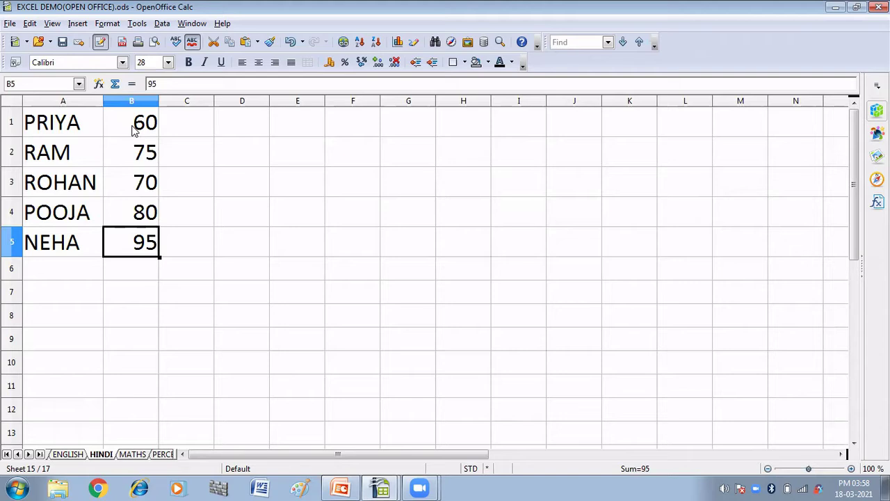
left_click(132, 454)
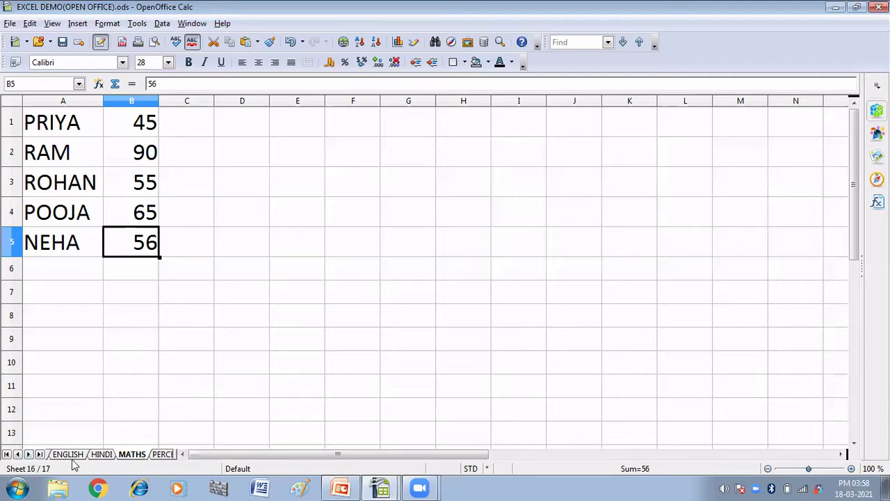
Start a formula in cell B1 of the PERCENTAGE sheet that references the other sheets: =(ENGLISH.B1+HINDI.B1+.
left_click(161, 455)
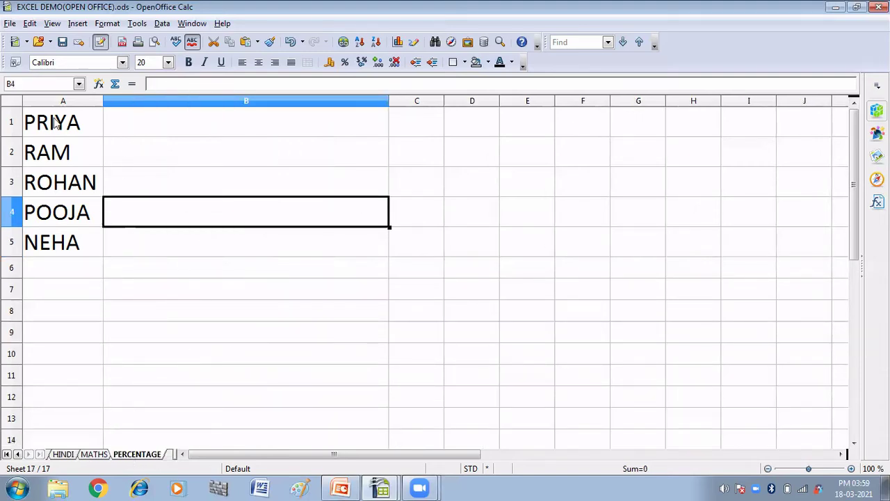
left_click(128, 133)
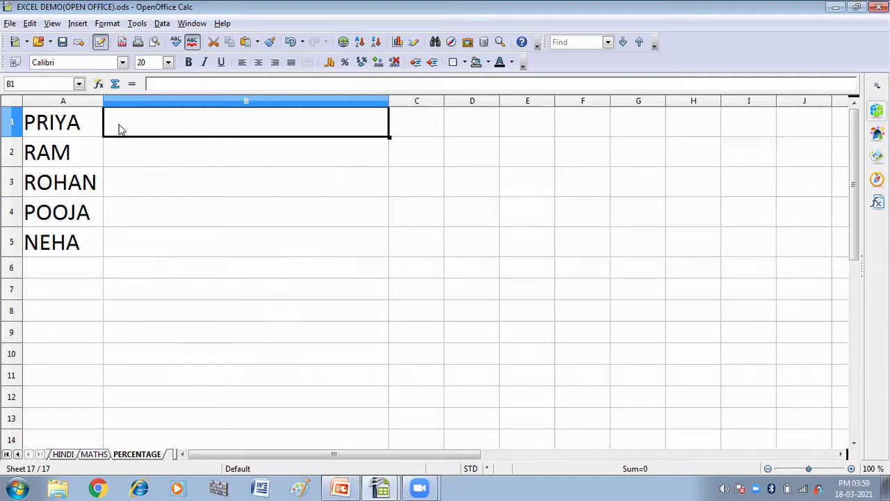
type("=")
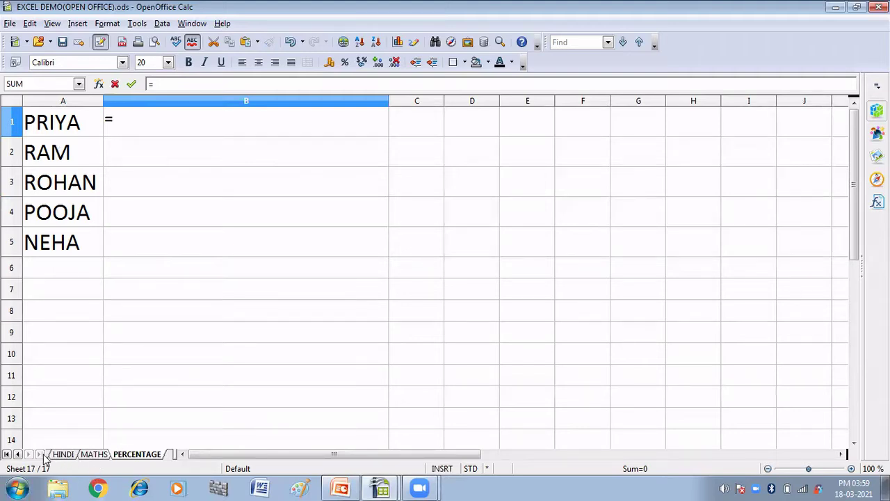
left_click(17, 454)
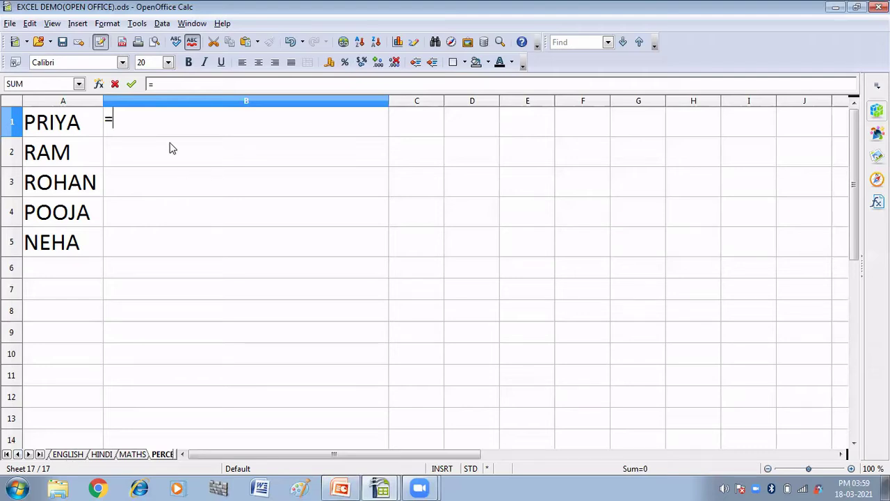
type("(")
left_click(66, 456)
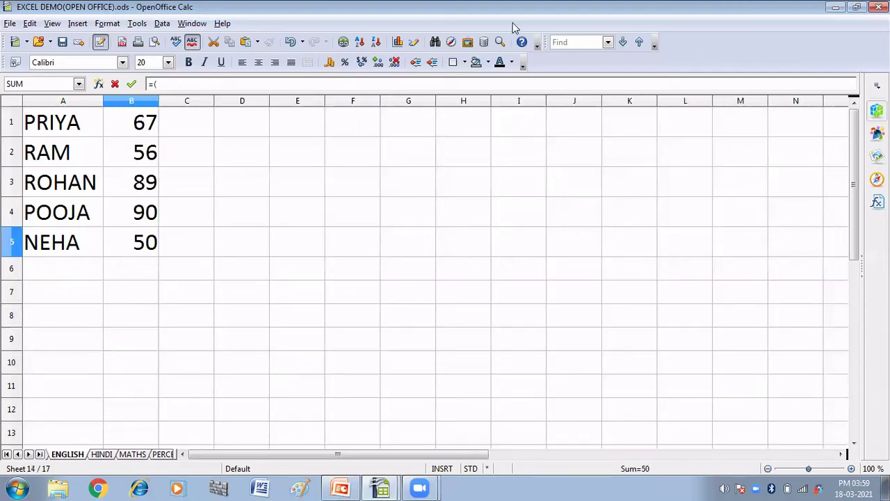
left_click(123, 133)
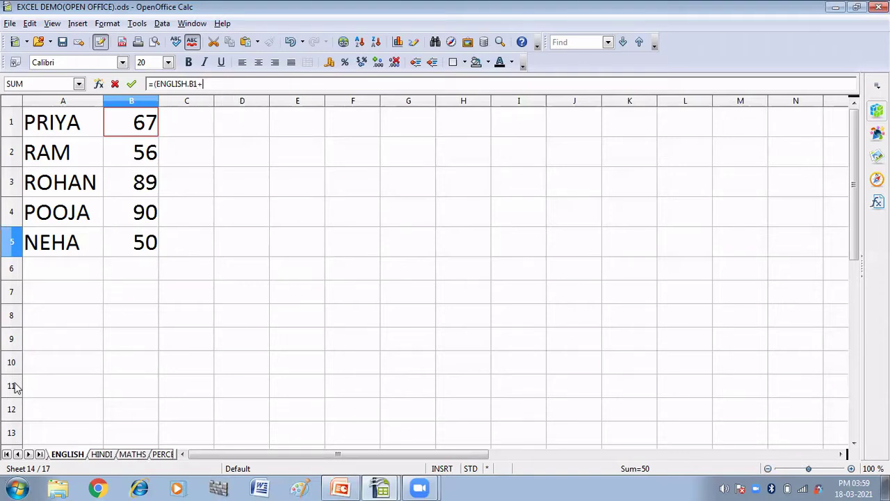
left_click(101, 455)
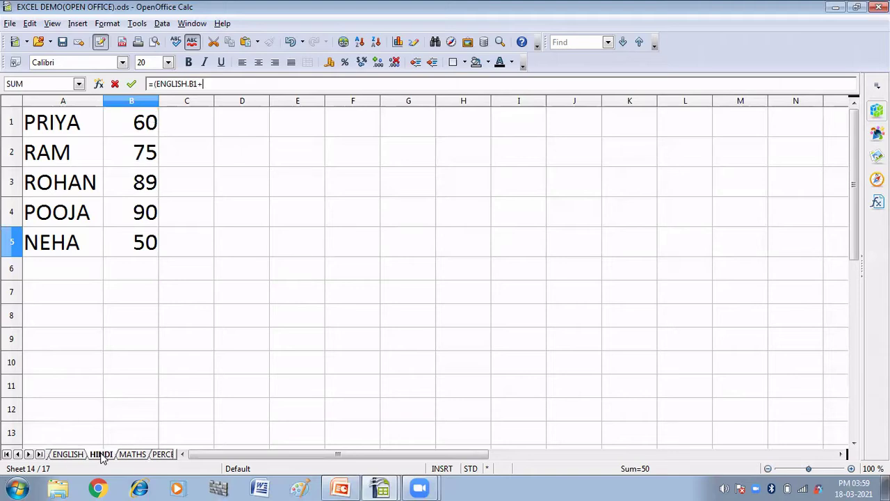
left_click(130, 130)
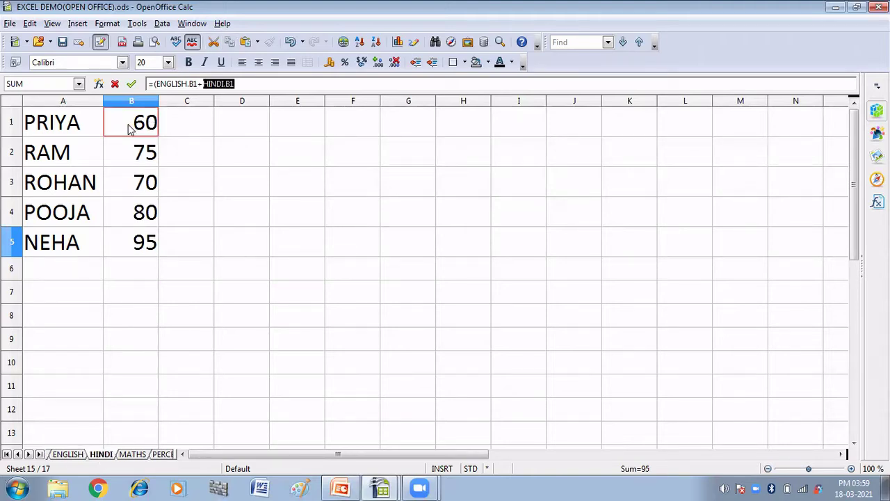
left_click(244, 85)
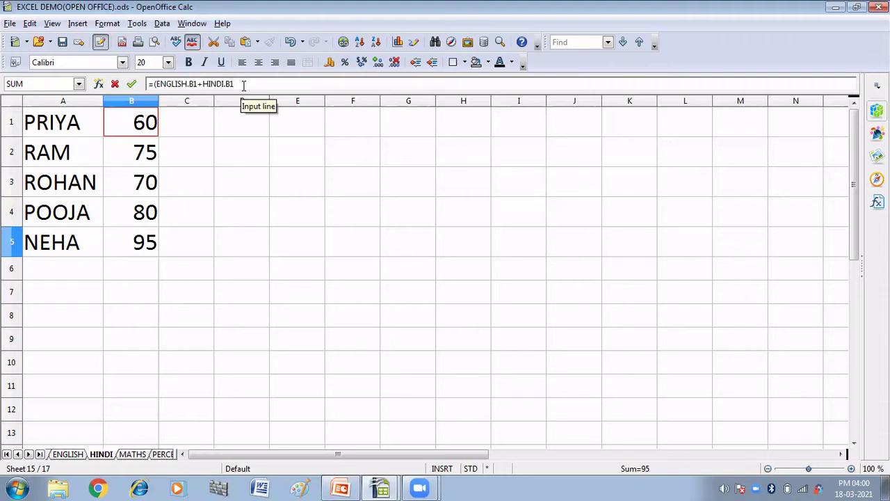
type("+")
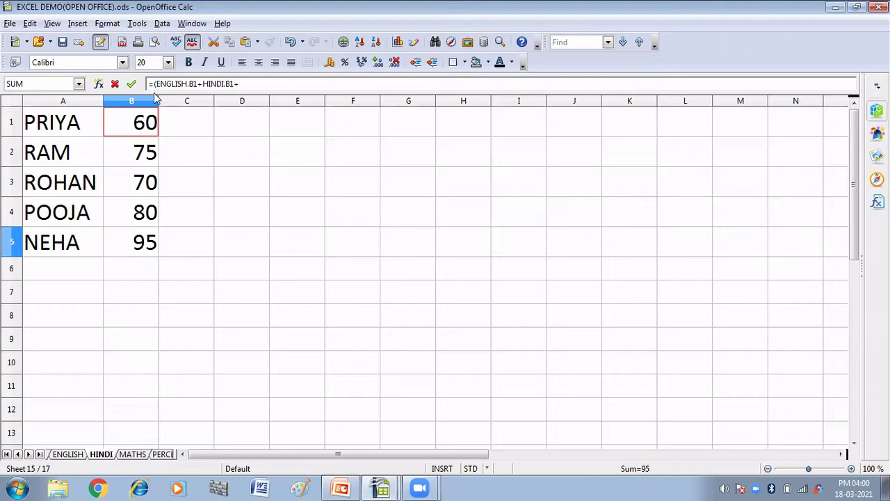
Complete the B1 formula by adding MATHS.B1, closing the bracket and dividing by 3, and enter it.
left_click(130, 455)
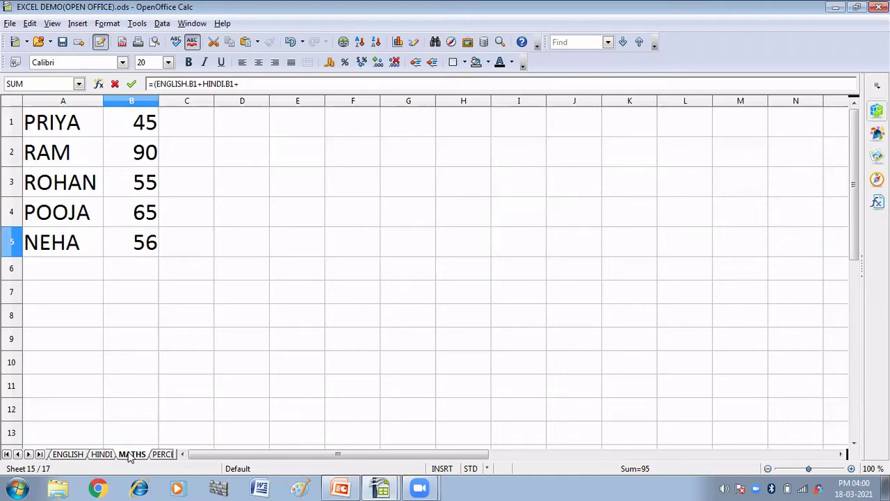
left_click(125, 123)
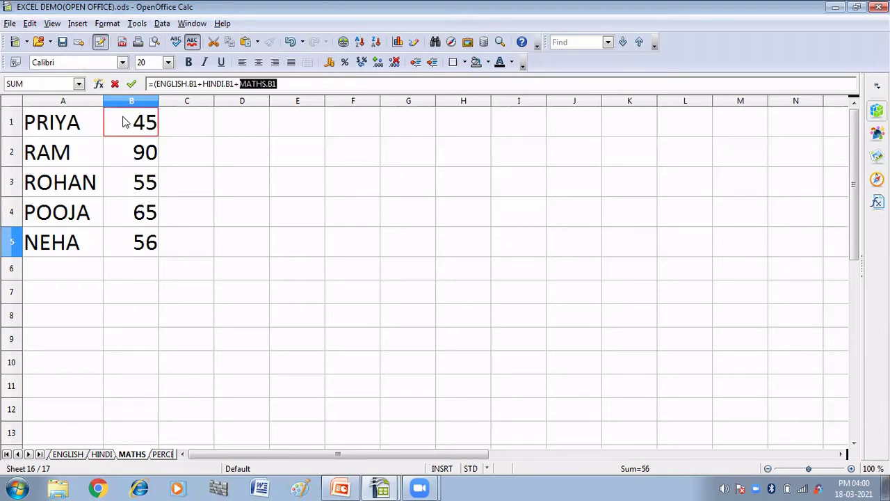
left_click(295, 83)
type(")/")
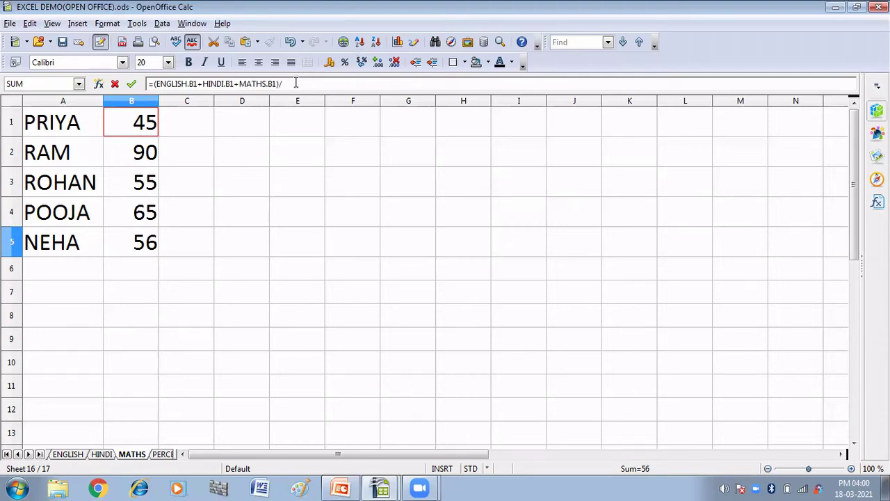
type("3")
left_click(163, 454)
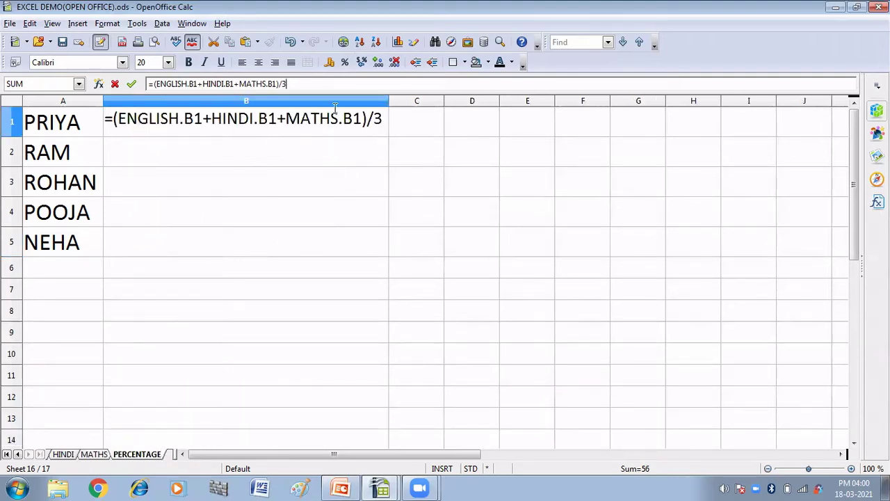
key("Return")
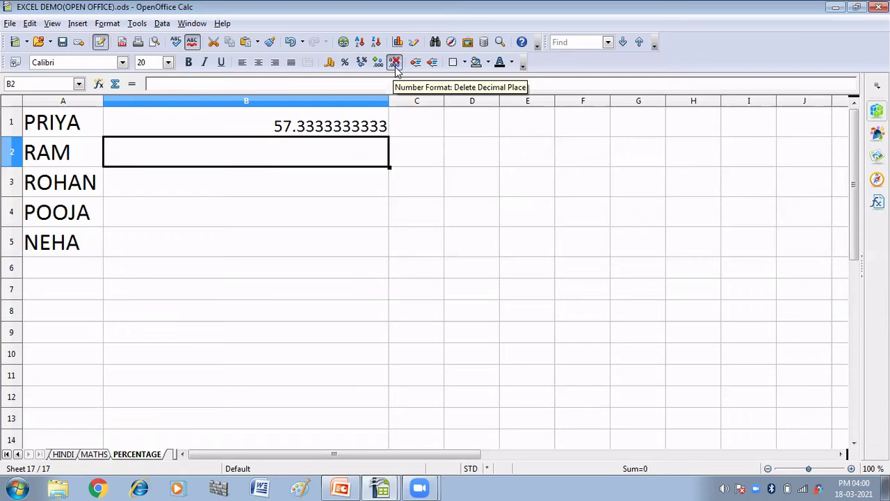
Reduce the number format of cell B1 on the PERCENTAGE sheet to zero decimal places.
left_click(326, 134)
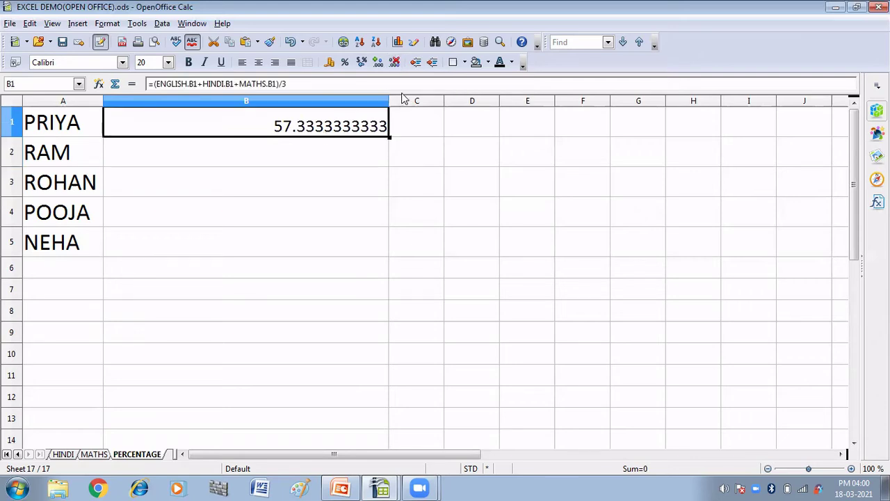
left_click(395, 63)
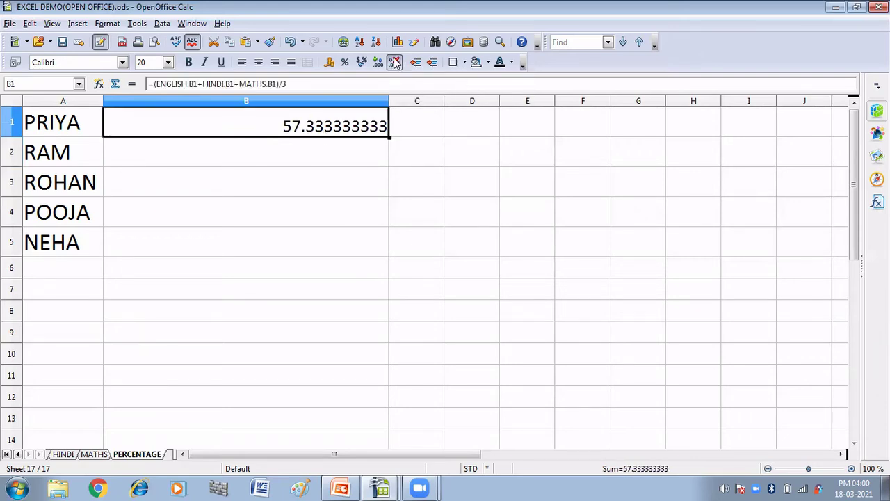
left_click(396, 62)
left_click(395, 62)
left_click(395, 63)
left_click(396, 62)
left_click(395, 63)
left_click(395, 63)
left_click(395, 62)
left_click(395, 62)
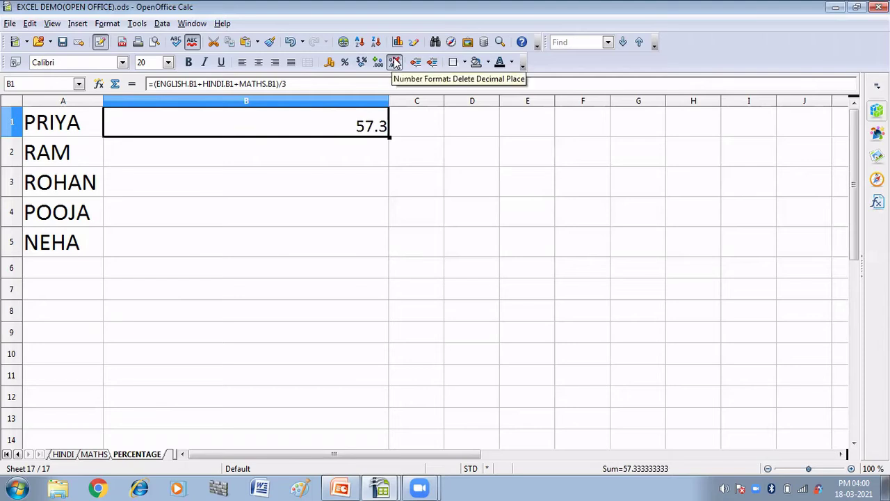
left_click(395, 62)
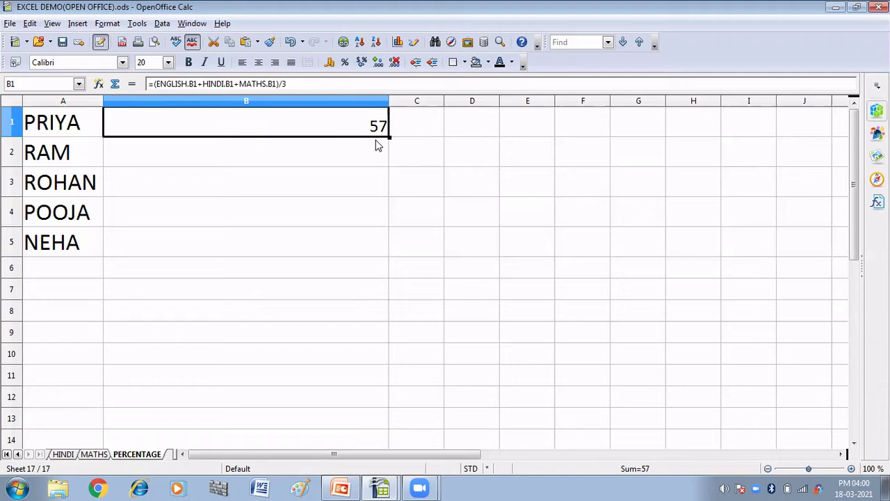
Start the formula for the second student in PERCENTAGE cell B2 with references to the other sheets: =(ENGLISH.B2+HINDI.B2+.
left_click(142, 159)
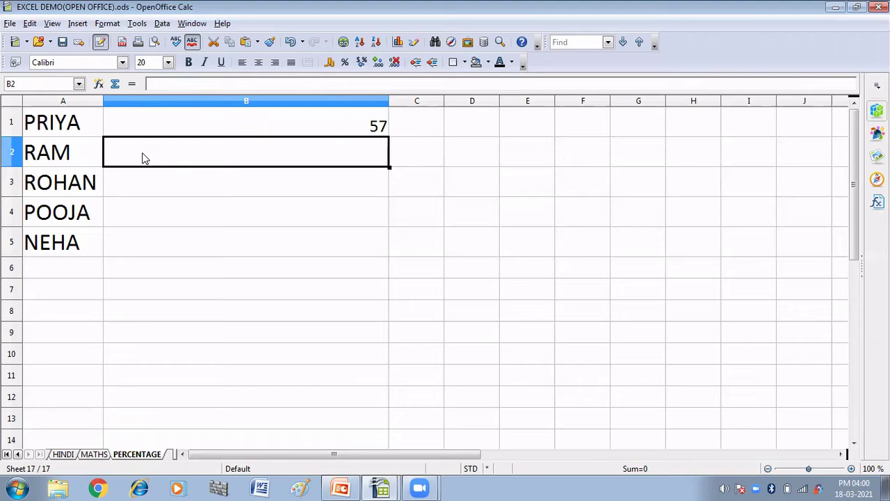
type("=(")
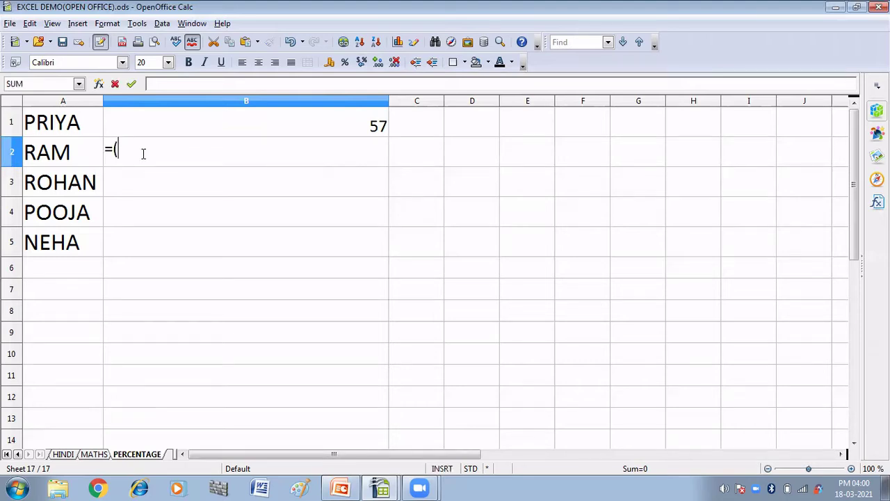
left_click(17, 454)
left_click(69, 454)
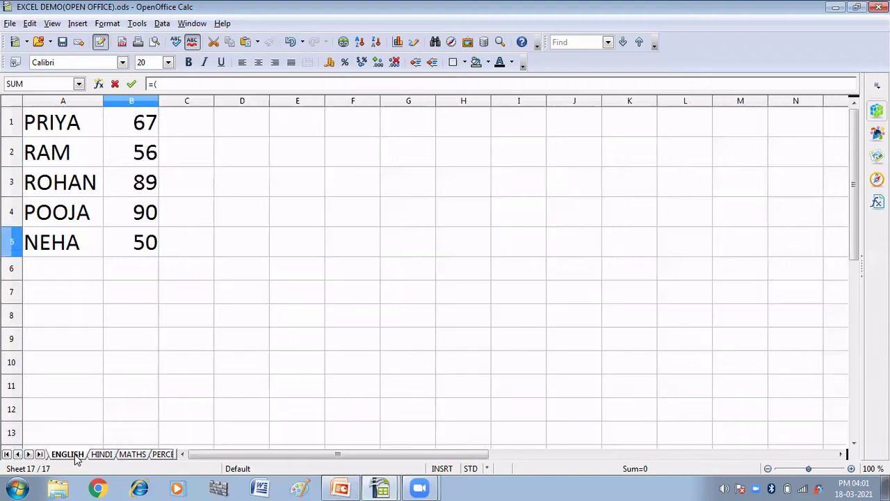
left_click(143, 152)
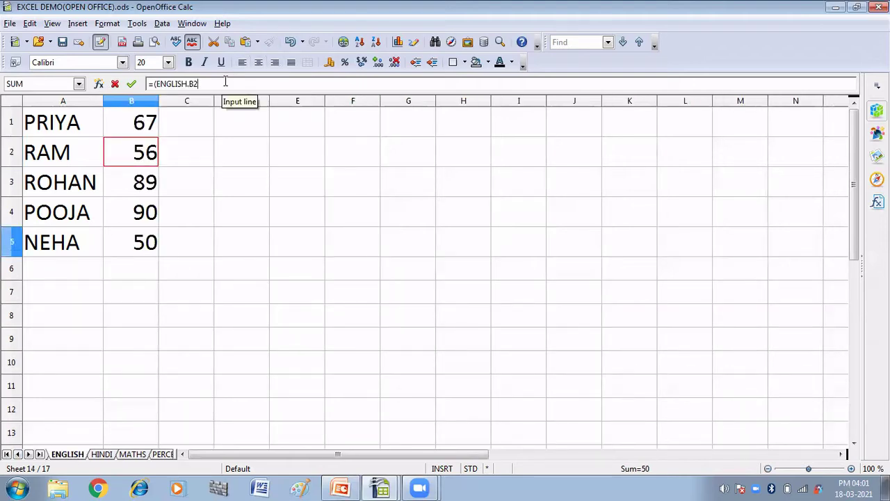
type("+")
left_click(100, 454)
left_click(137, 157)
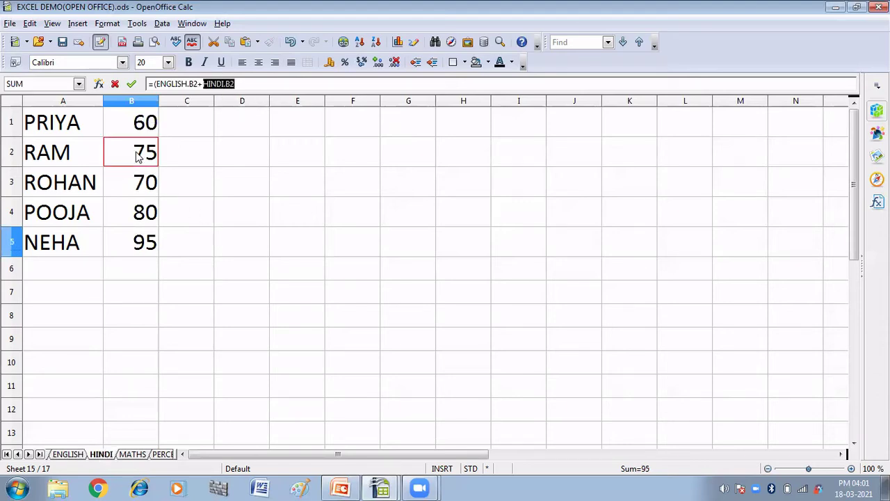
left_click(265, 83)
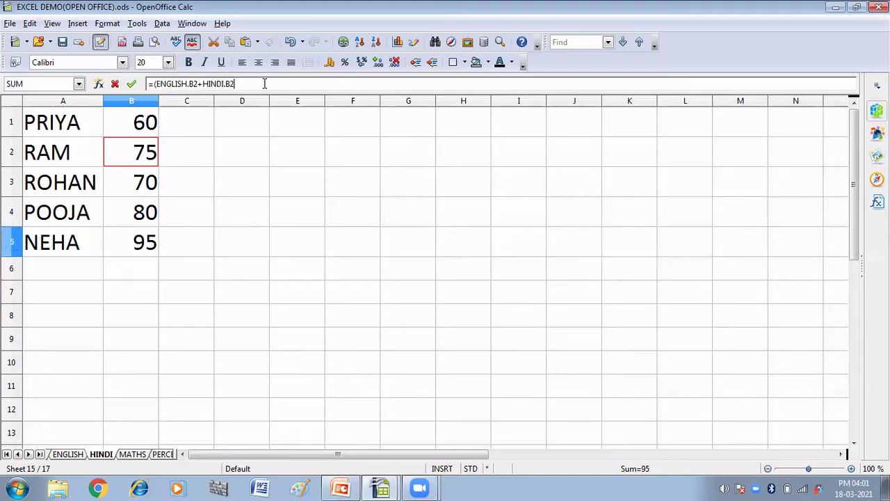
type("+")
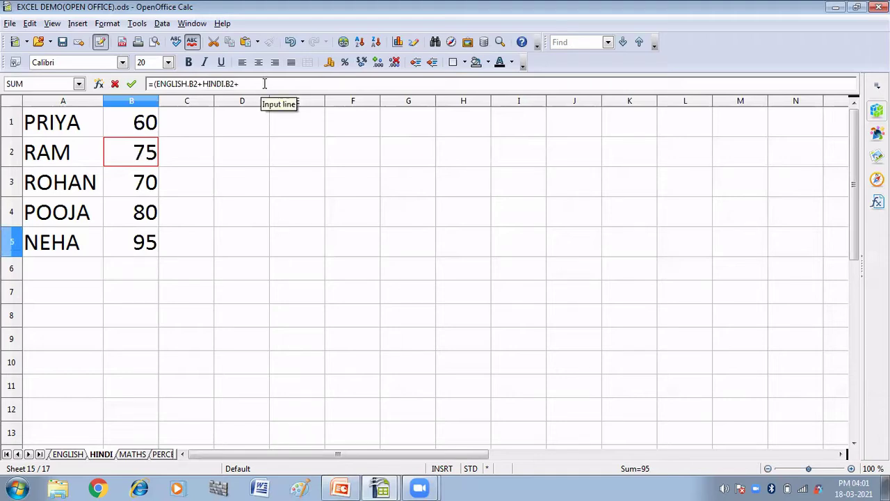
Finish the B2 formula with MATHS.B2, a closing bracket and division by 3, and enter it.
left_click(125, 454)
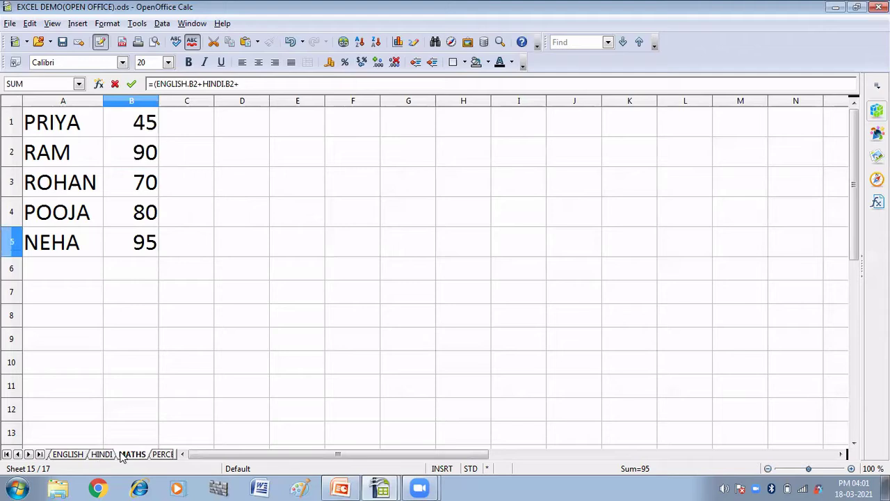
left_click(137, 160)
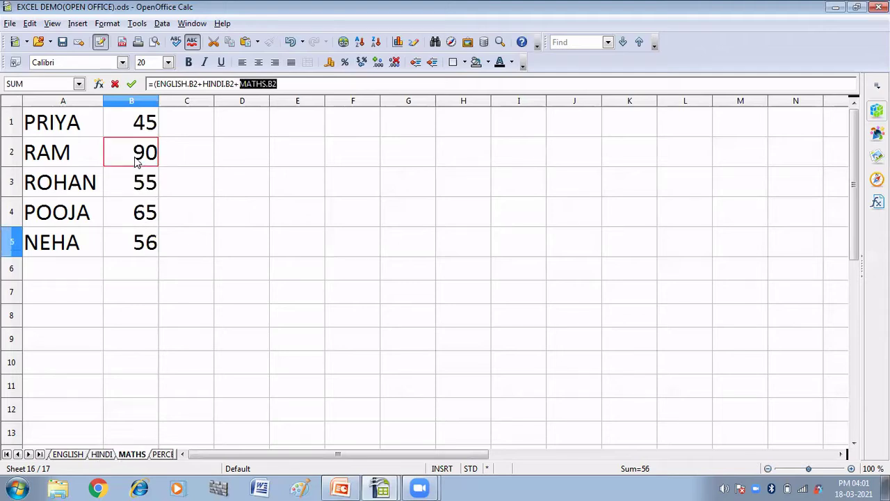
left_click(305, 89)
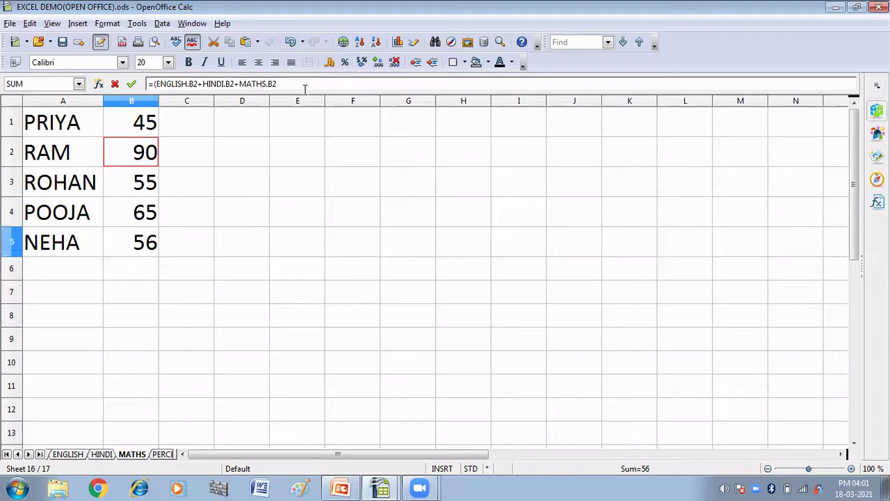
type(")")
left_click(164, 454)
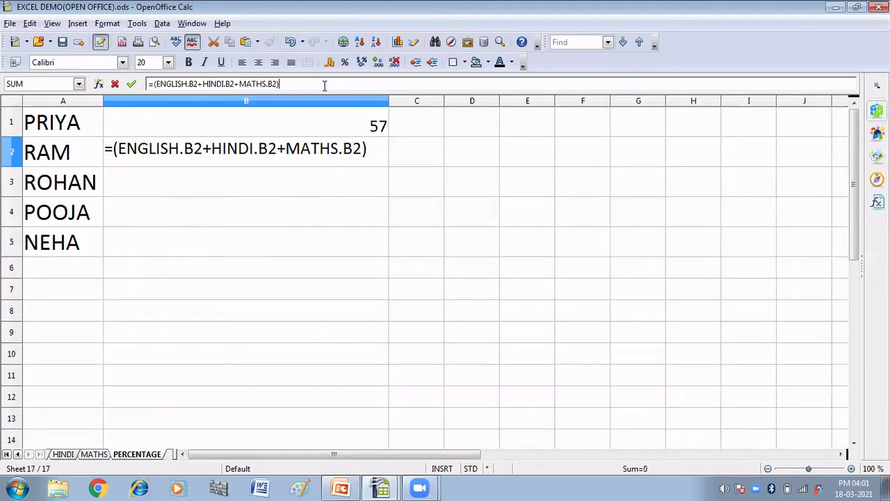
type("/3")
key("Return")
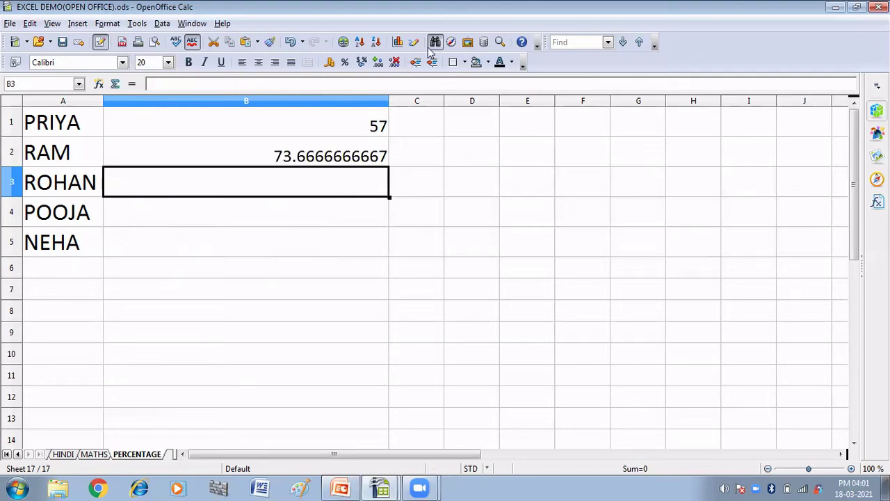
Reduce the number format of cell B2 on the PERCENTAGE sheet to zero decimal places.
left_click(325, 158)
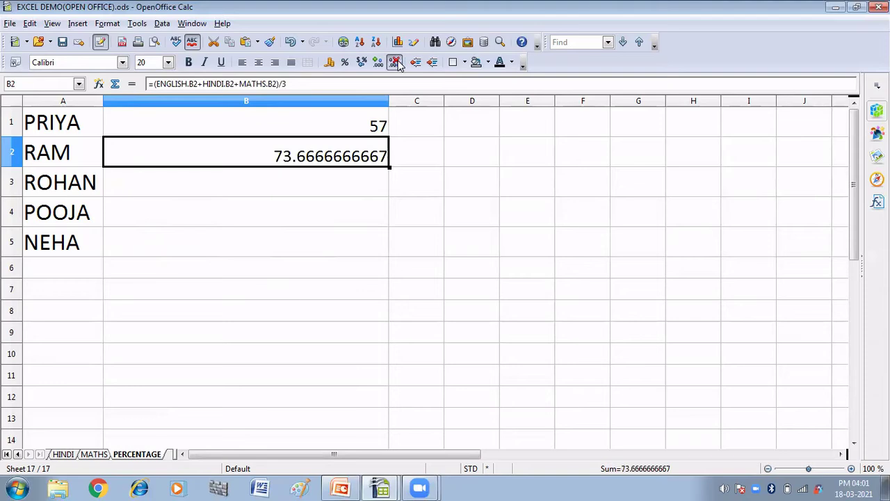
left_click(396, 62)
left_click(395, 62)
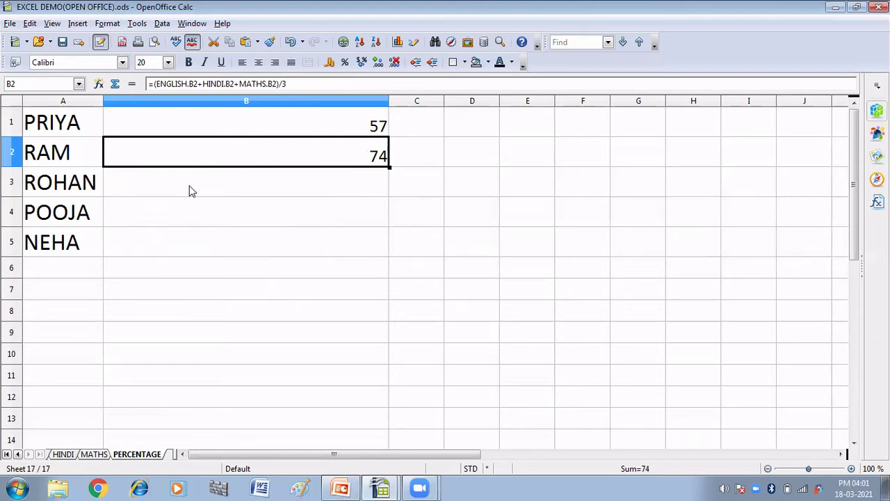
Enter the third student's percentage formula in PERCENTAGE cell B3: =(ENGLISH.B3+HINDI.B3+MATHS.B3)/3.
left_click(123, 186)
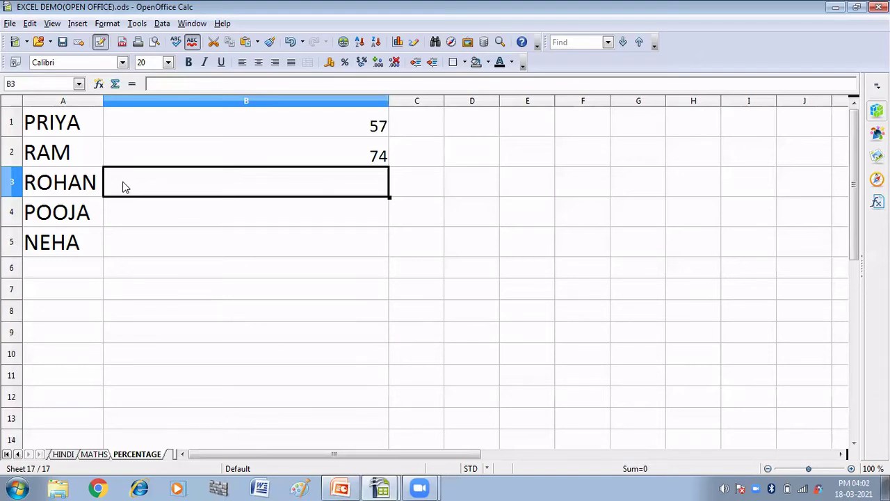
type("=")
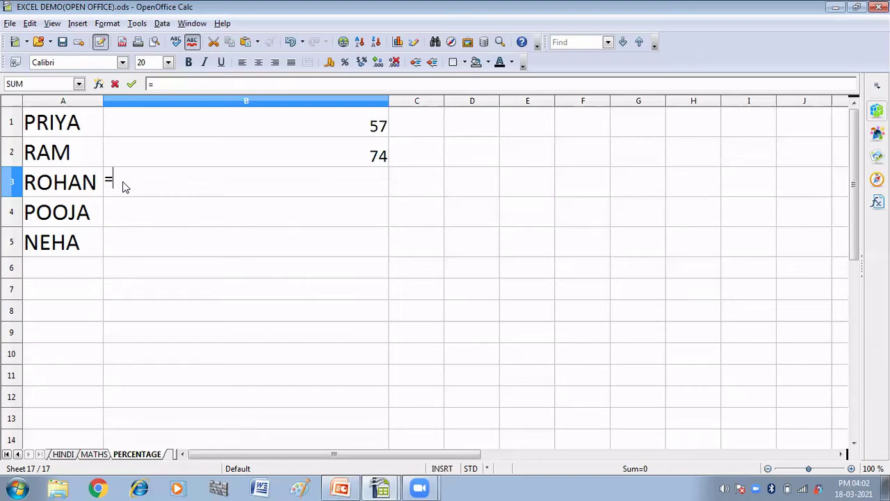
type("(")
type("b")
key("BackSpace")
type("ENGLISH")
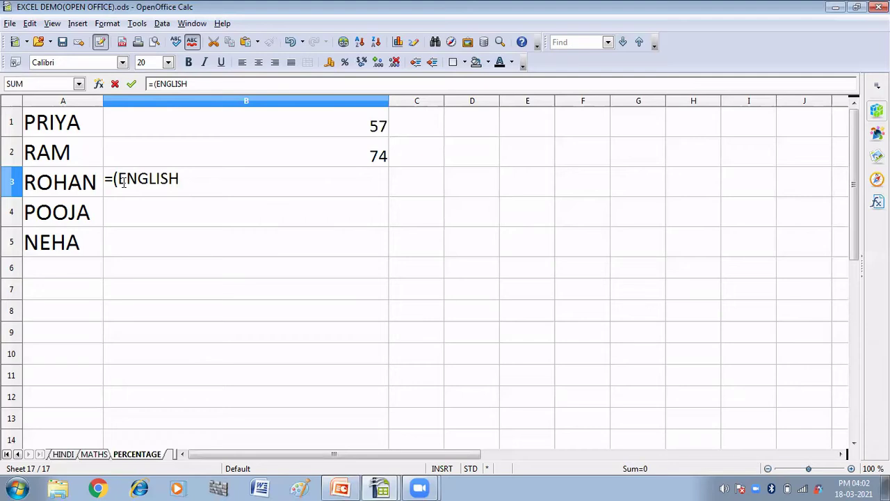
type(".B3")
type("+HIN")
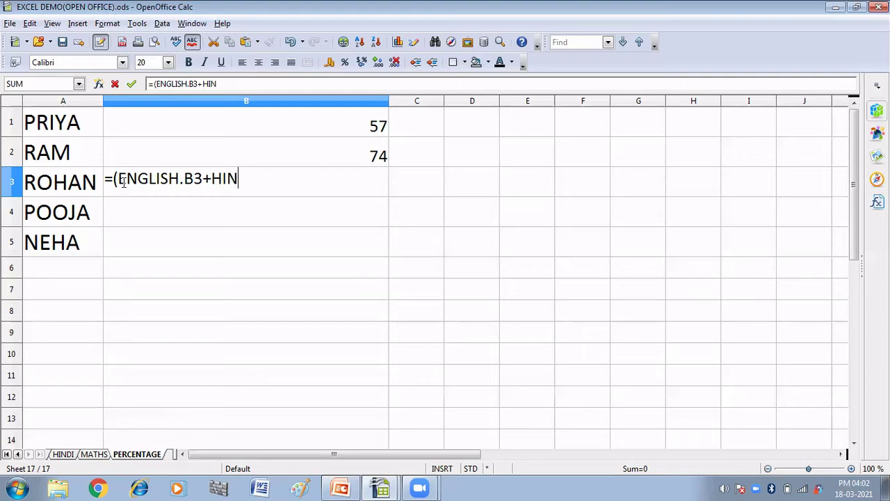
type("DI.B3")
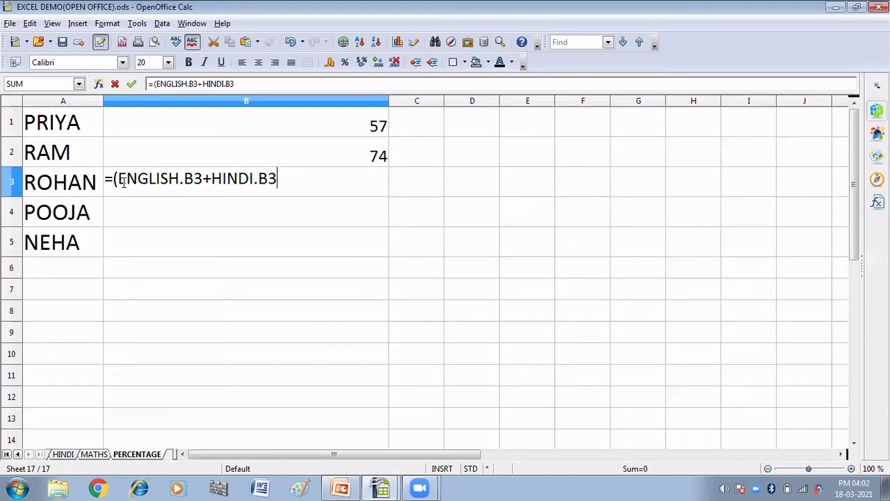
type("+MATHS")
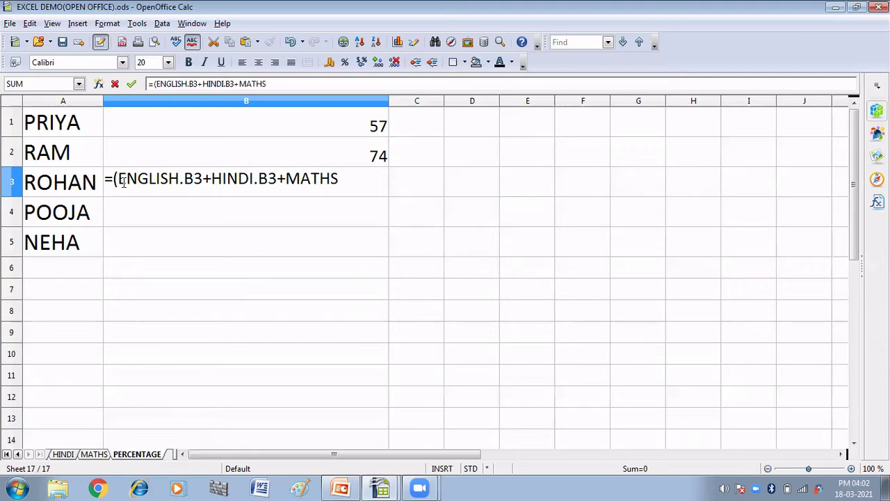
type(".B3)/3")
key("Return")
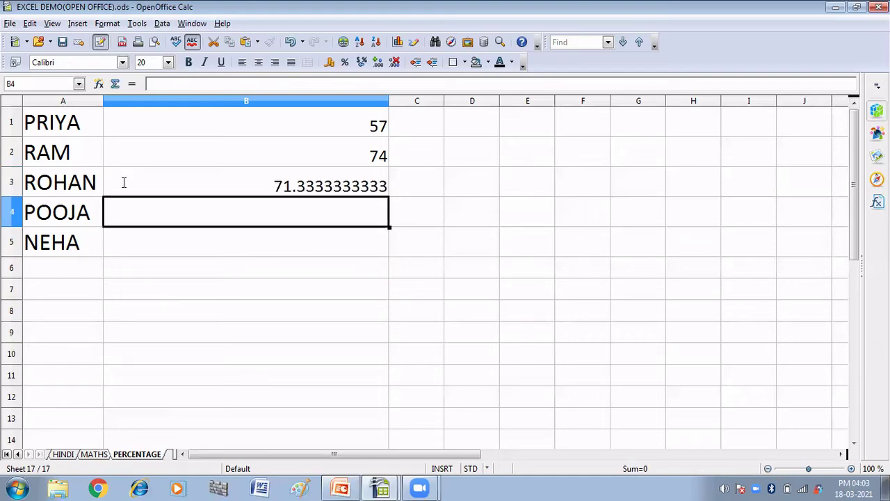
Reduce the number format of cell B3 on the PERCENTAGE sheet to zero decimal places.
left_click(201, 189)
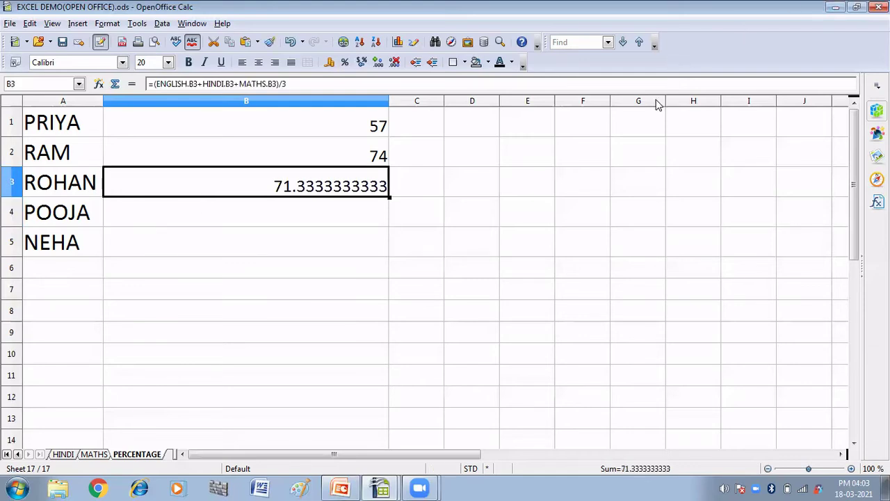
left_click(394, 64)
left_click(394, 63)
left_click(394, 63)
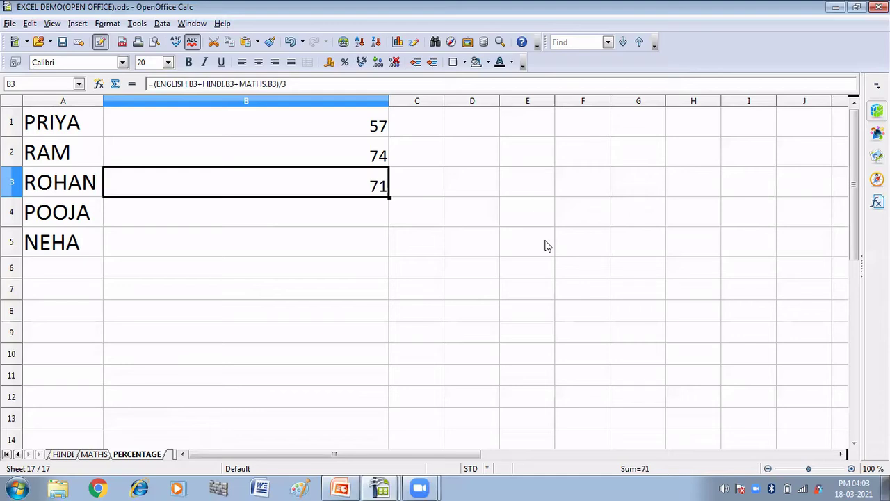
Switch to the REFERENCING DEMO.ods workbook and select cell B1 on Sheet1, beside the first student.
left_click(384, 487)
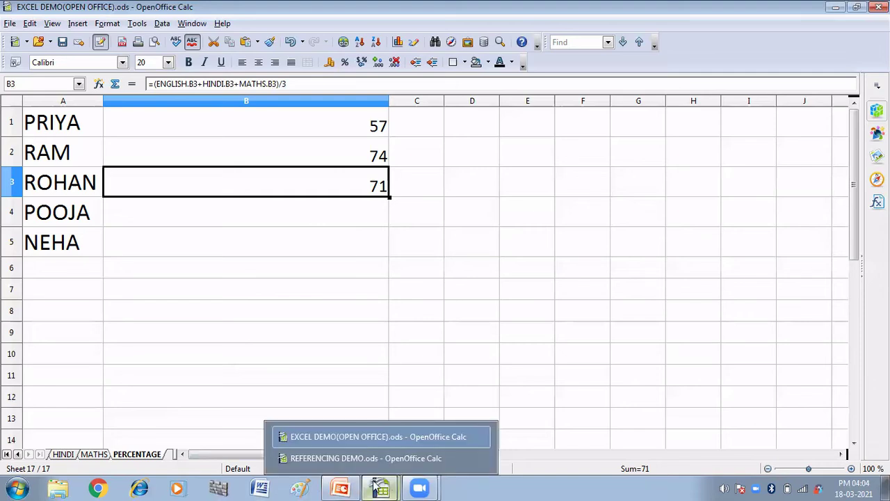
left_click(351, 459)
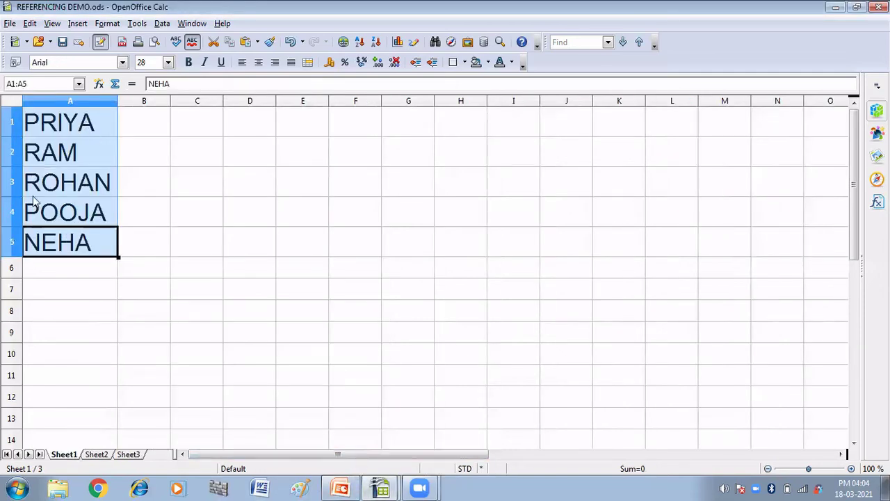
left_click(136, 126)
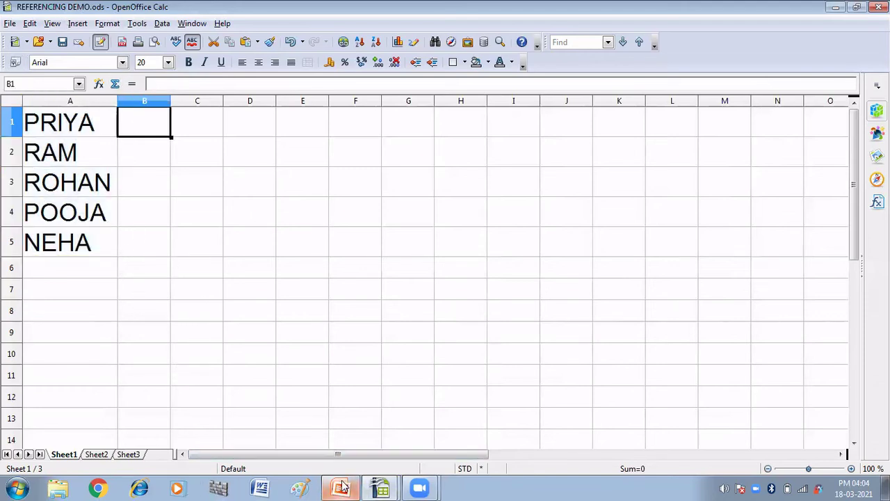
left_click(394, 485)
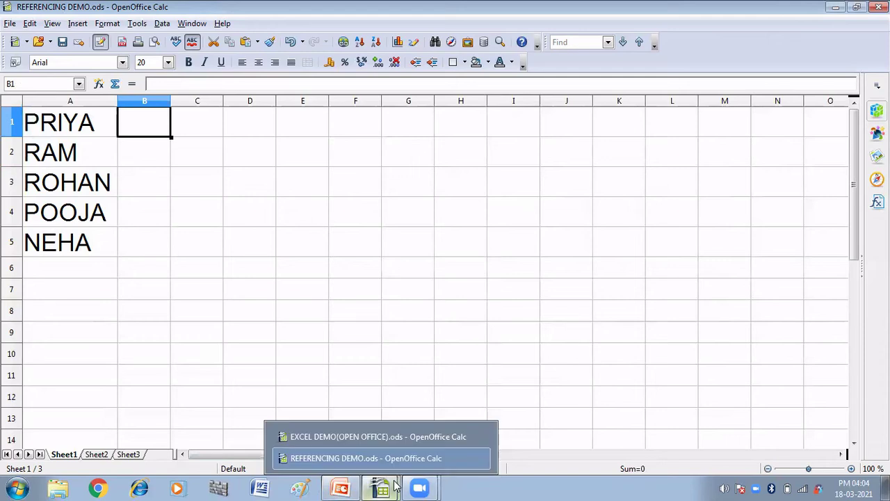
left_click(354, 438)
left_click(376, 489)
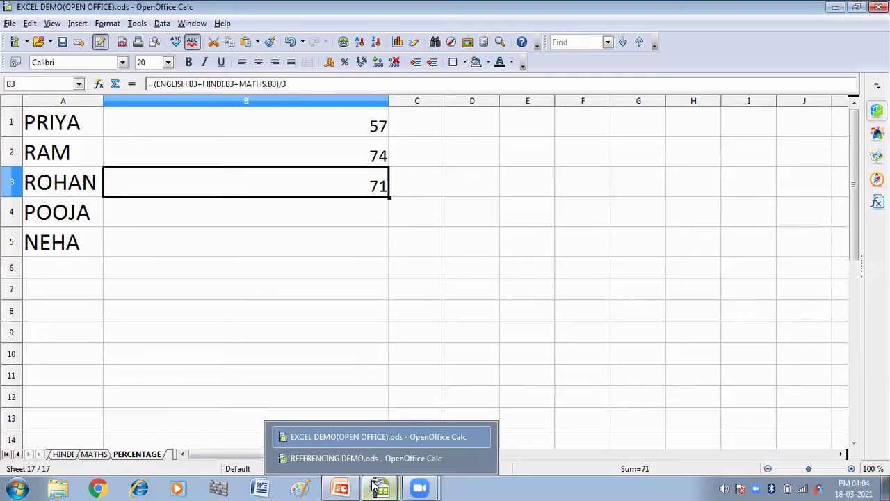
left_click(327, 455)
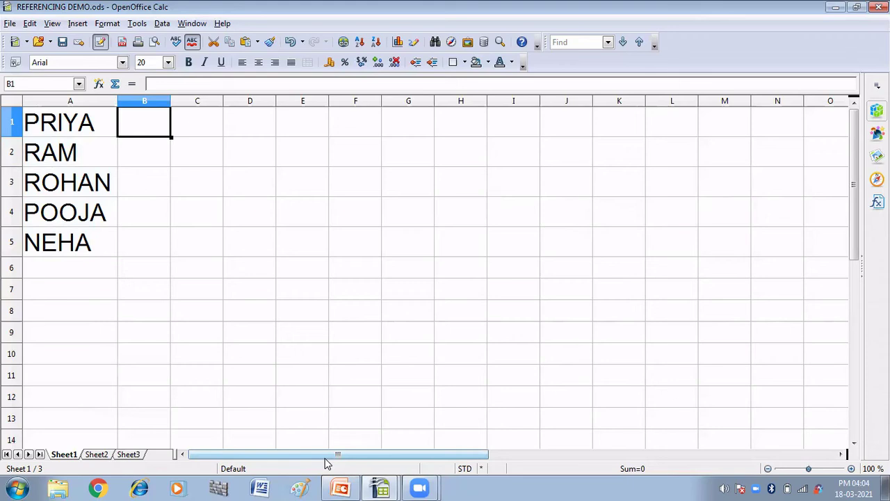
Start a formula in Sheet1 cell B1 with an external reference to ENGLISH.B1 in EXCEL DEMO(OPEN OFFICE).ods.
type("=")
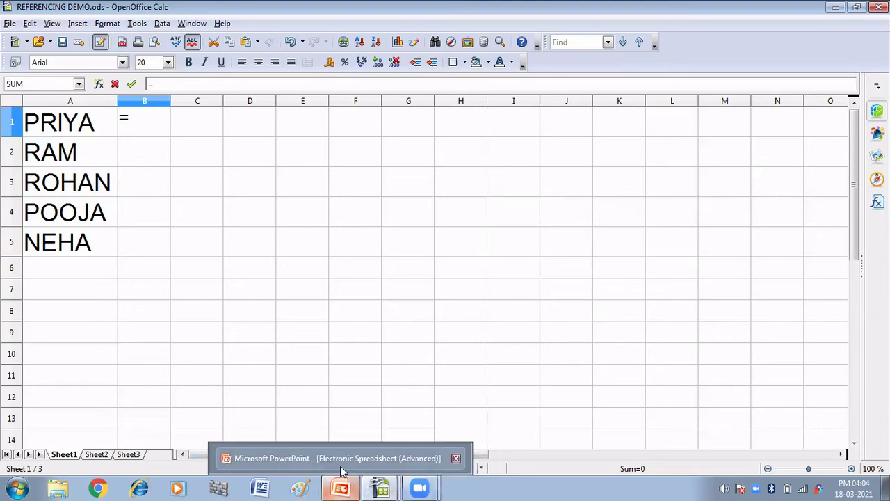
mouse_move(381, 487)
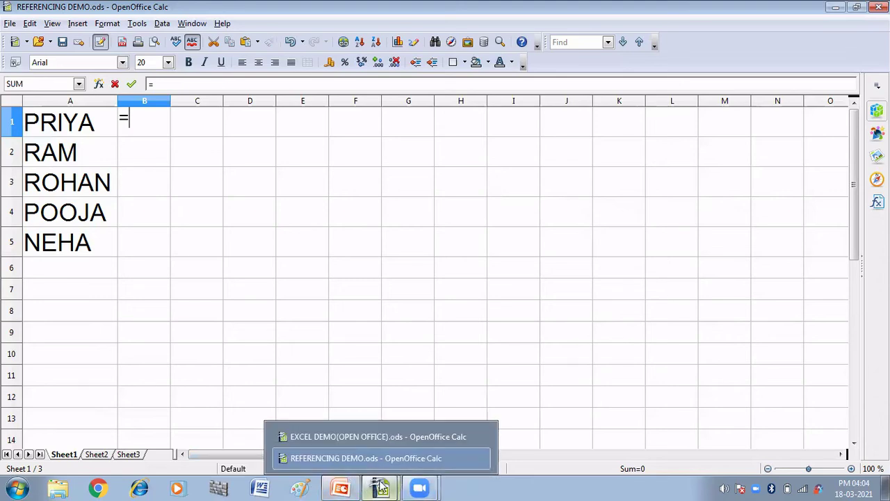
left_click(359, 438)
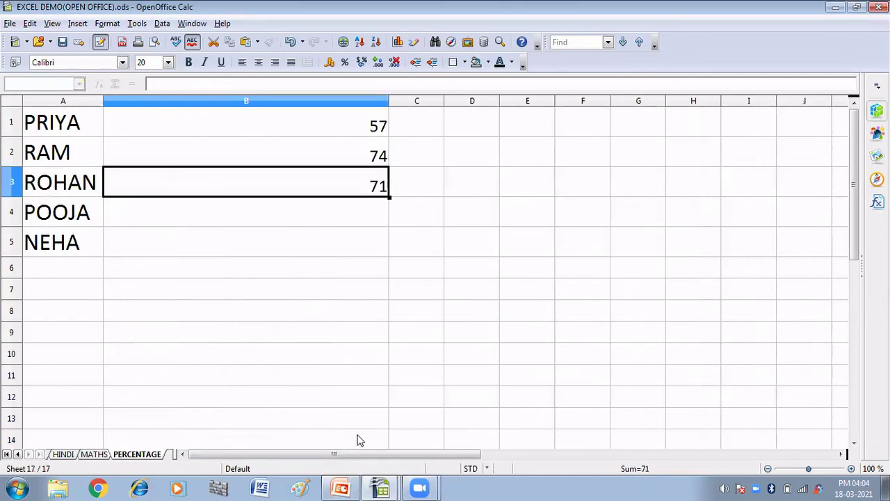
left_click(18, 454)
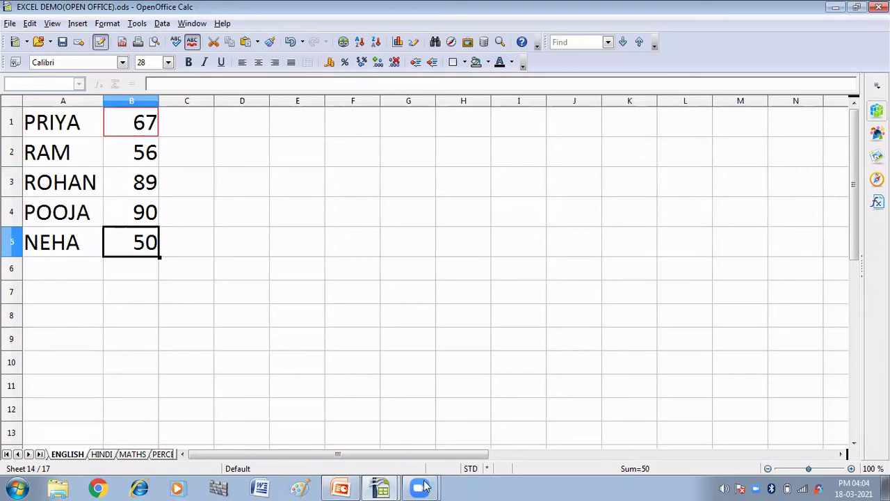
mouse_move(425, 487)
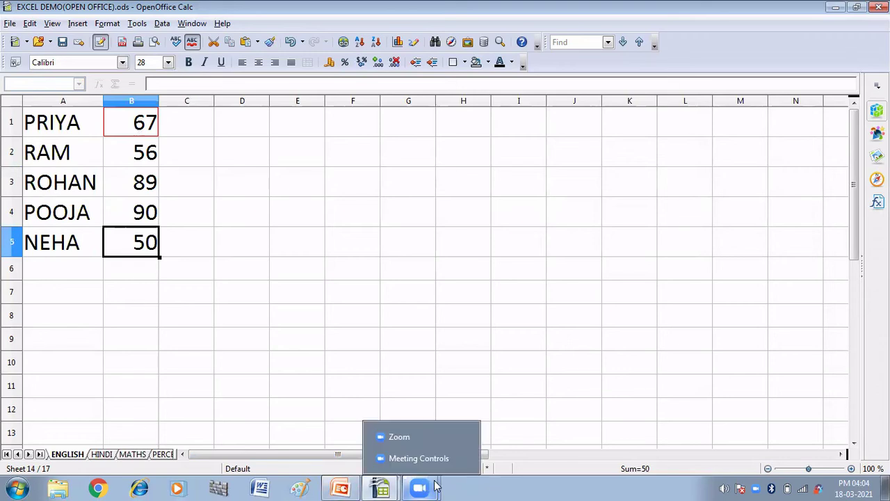
mouse_move(368, 485)
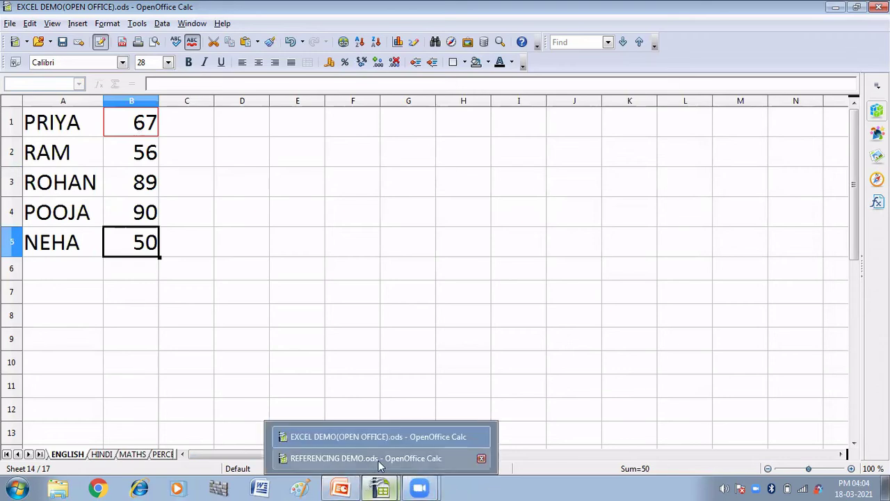
left_click(378, 458)
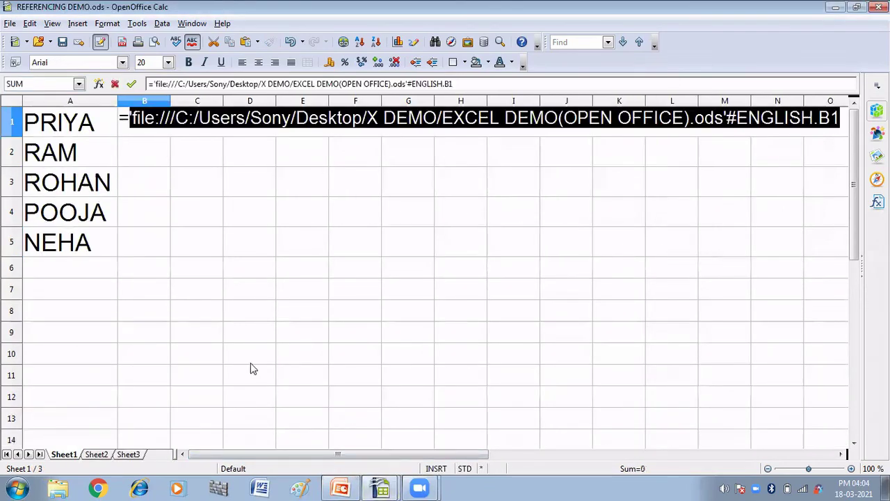
Add a plus sign and an external reference to HINDI.B1 in EXCEL DEMO(OPEN OFFICE).ods to the B1 formula.
left_click(468, 85)
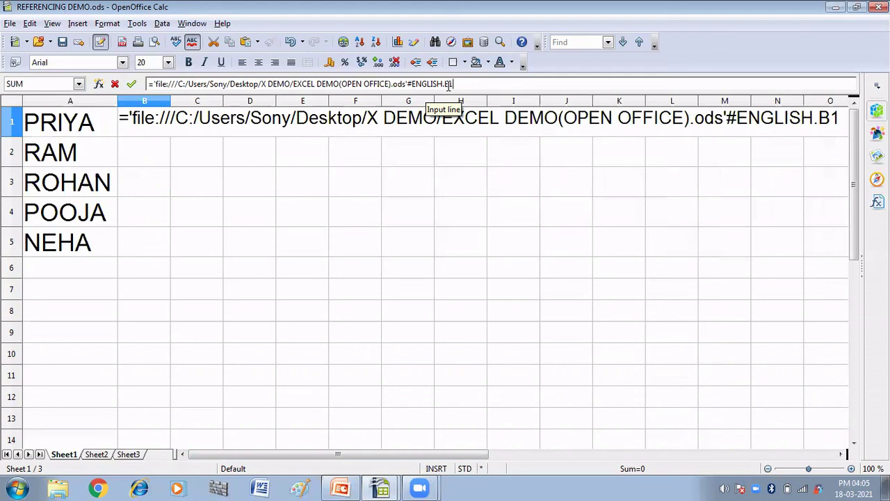
type("+")
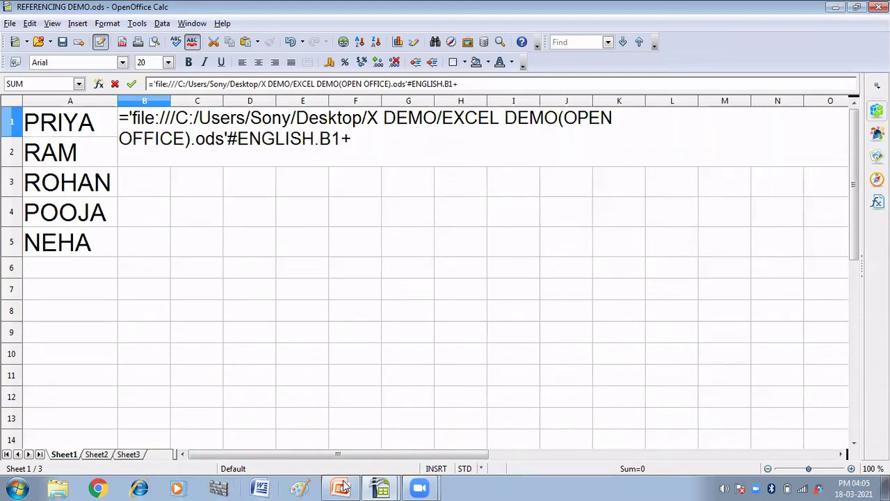
mouse_move(395, 485)
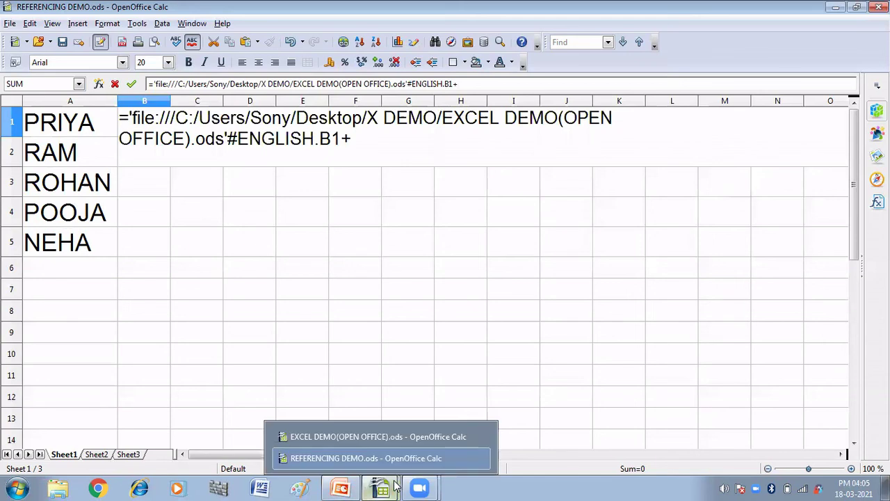
left_click(299, 438)
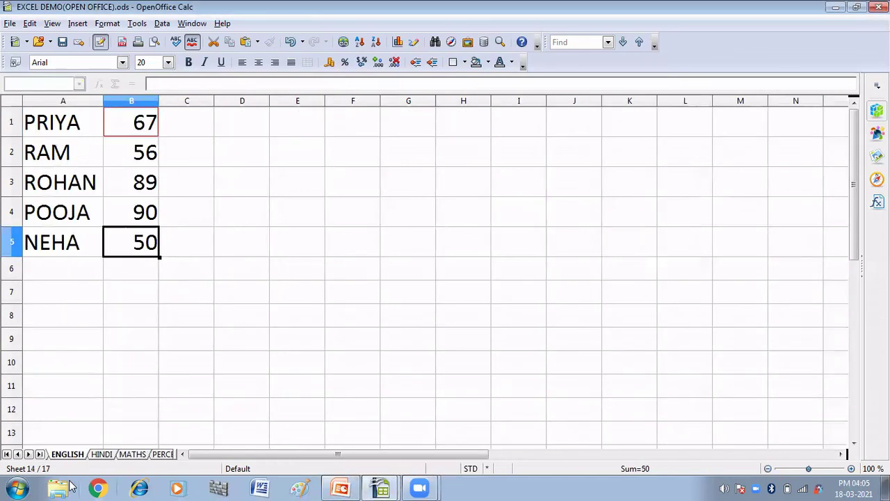
left_click(102, 454)
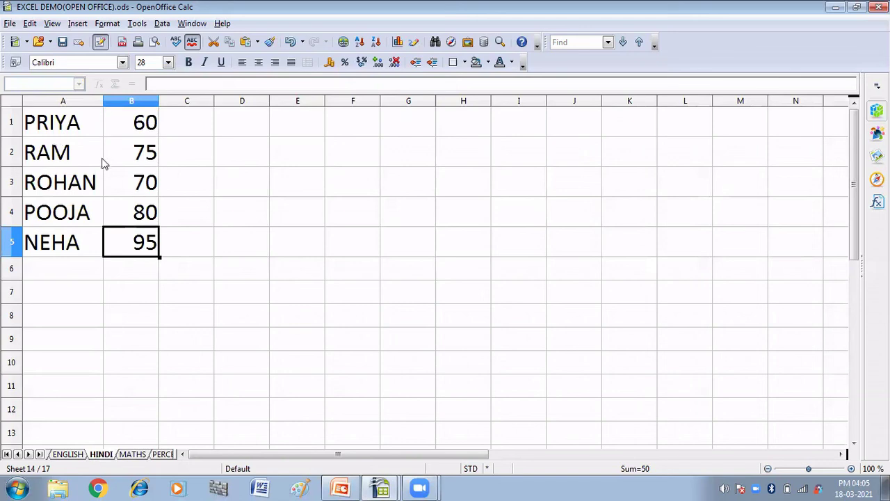
left_click(126, 124)
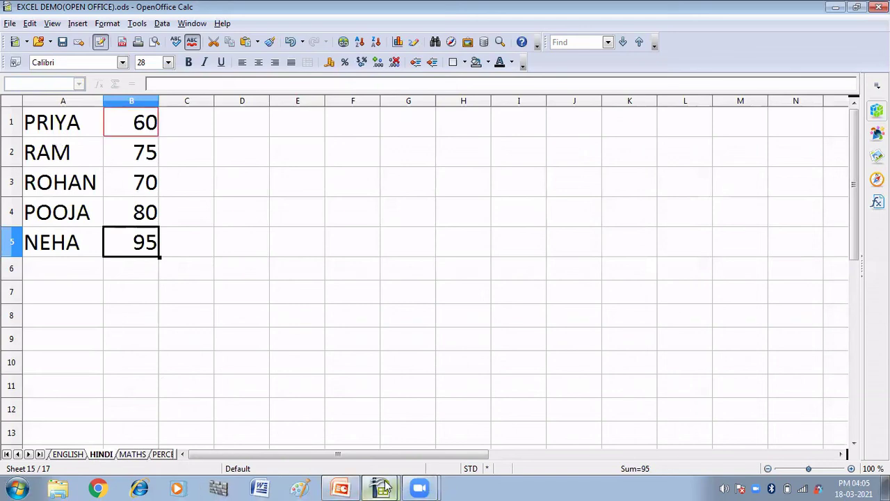
left_click(385, 487)
left_click(351, 463)
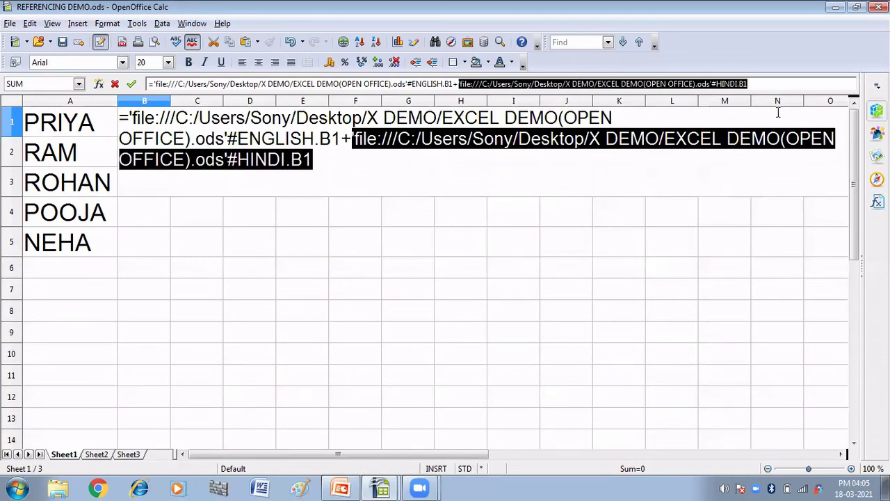
Add a plus sign and an external reference to MATHS.B1 in EXCEL DEMO(OPEN OFFICE).ods to the B1 formula.
left_click(762, 84)
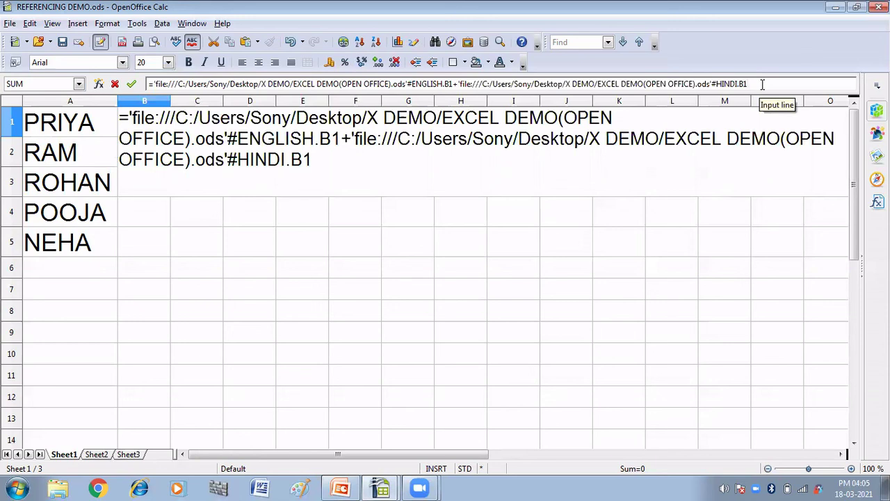
type("+")
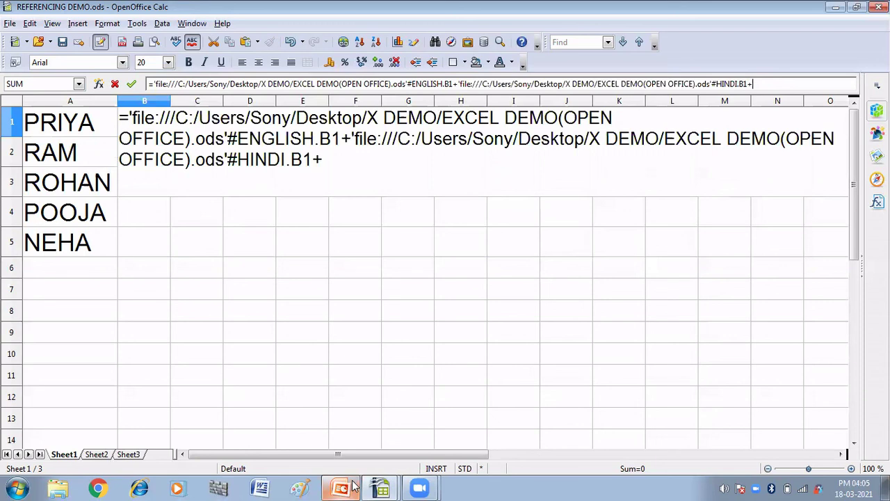
mouse_move(392, 487)
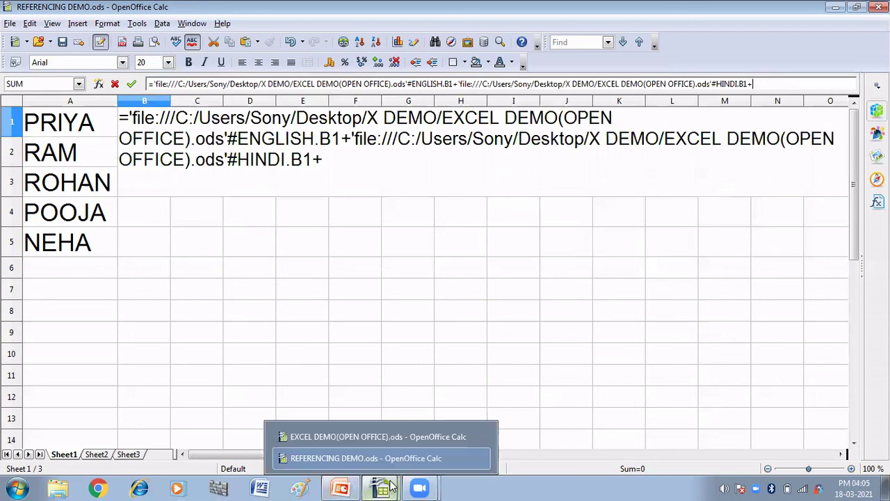
left_click(320, 437)
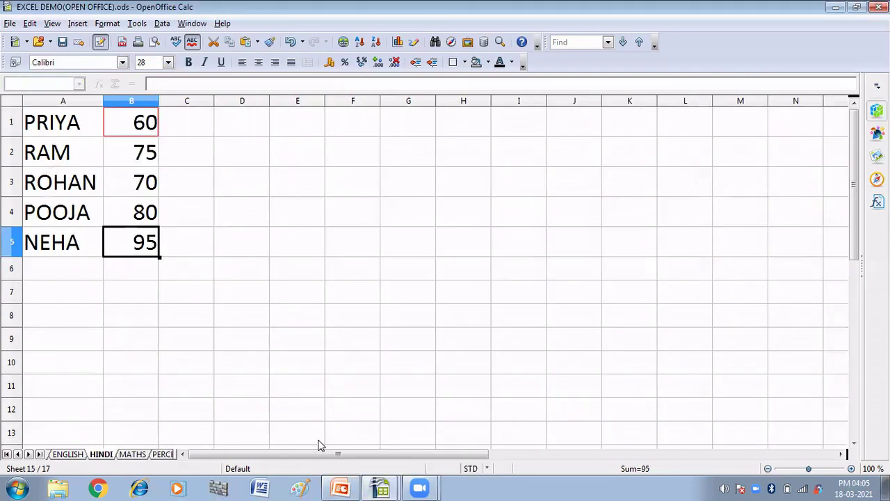
left_click(132, 456)
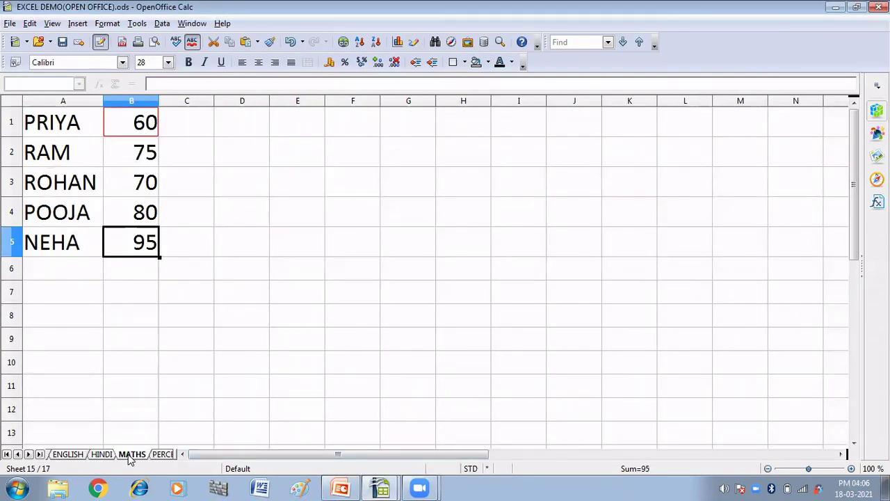
left_click(135, 128)
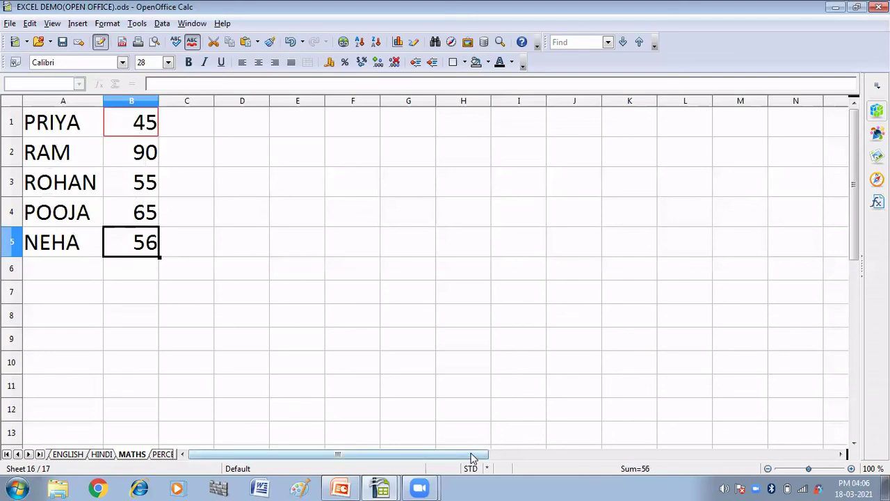
mouse_move(384, 485)
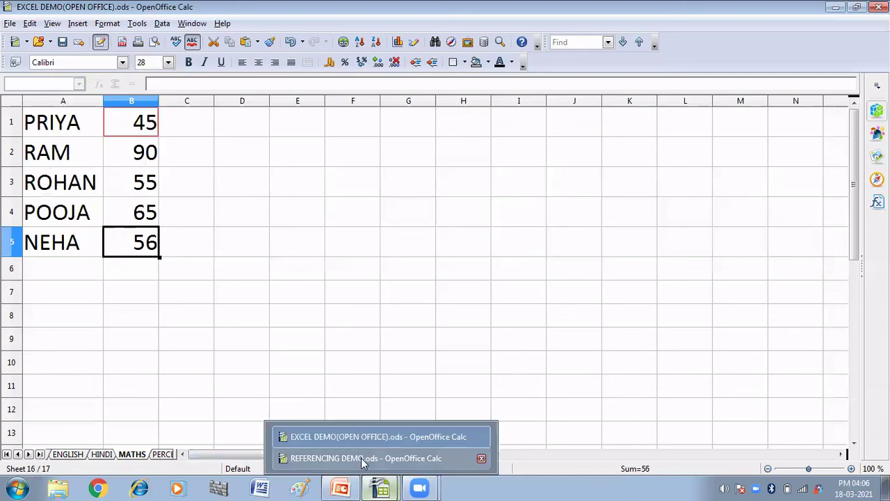
left_click(361, 458)
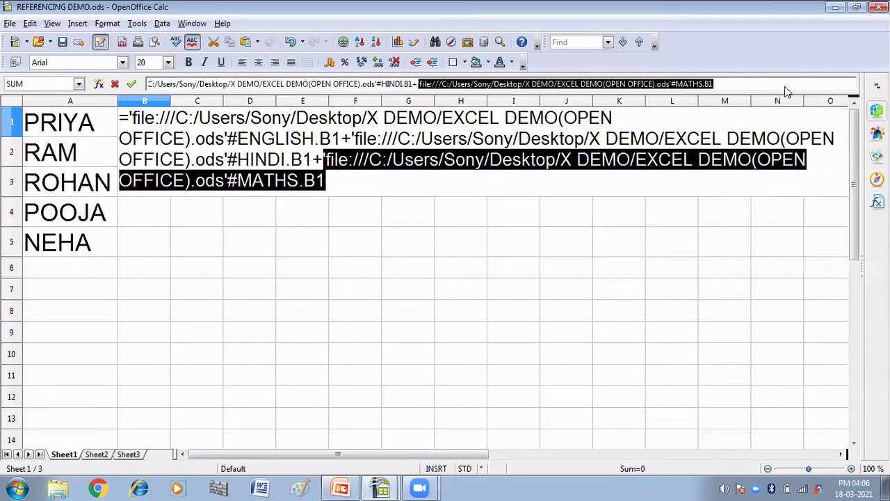
Append ")/3" to the end of the Sheet1 B1 formula, enter it, and agree to update all links.
left_click(724, 85)
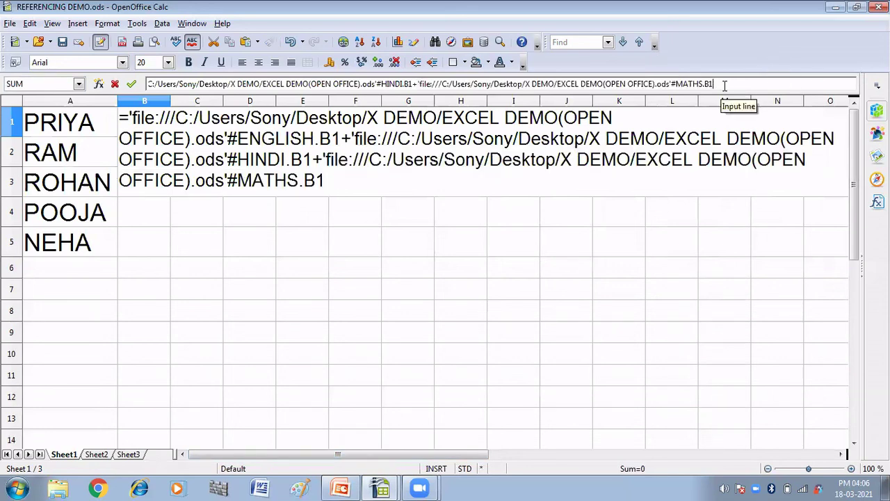
type(")/3")
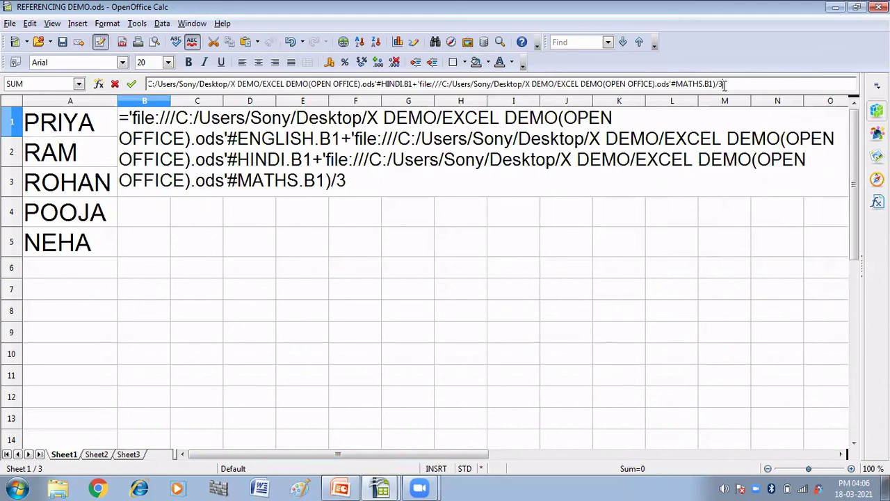
key("Return")
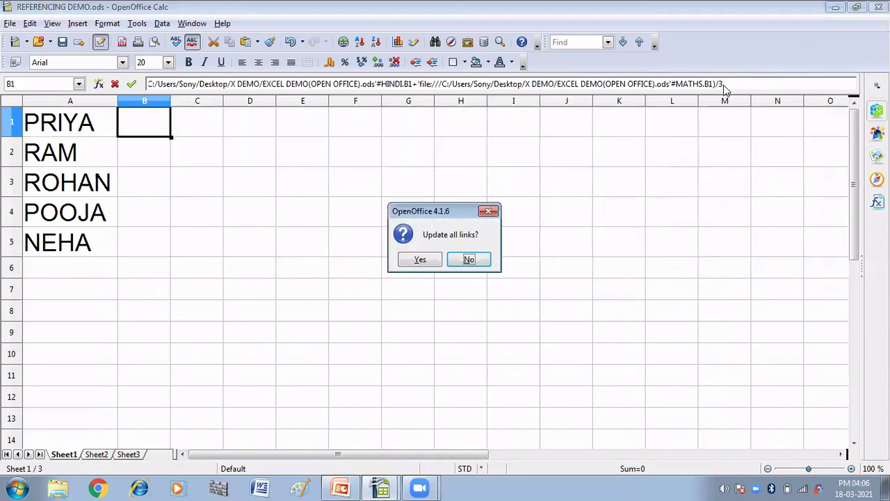
left_click(404, 260)
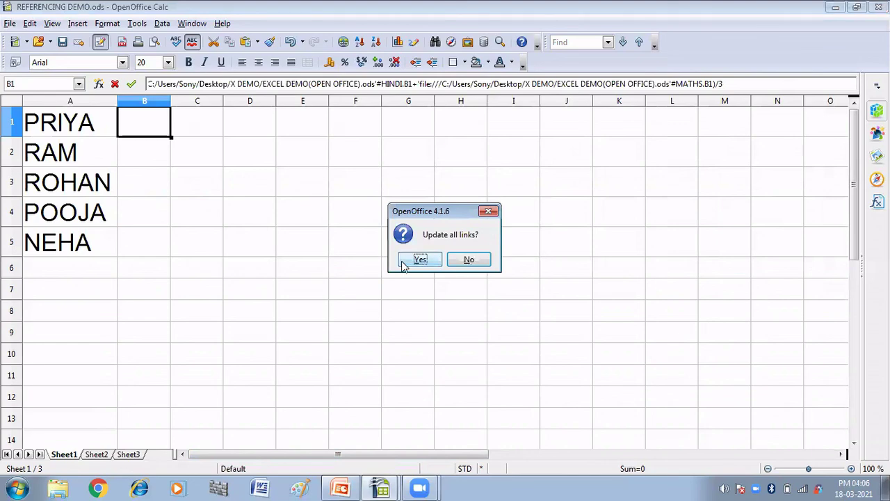